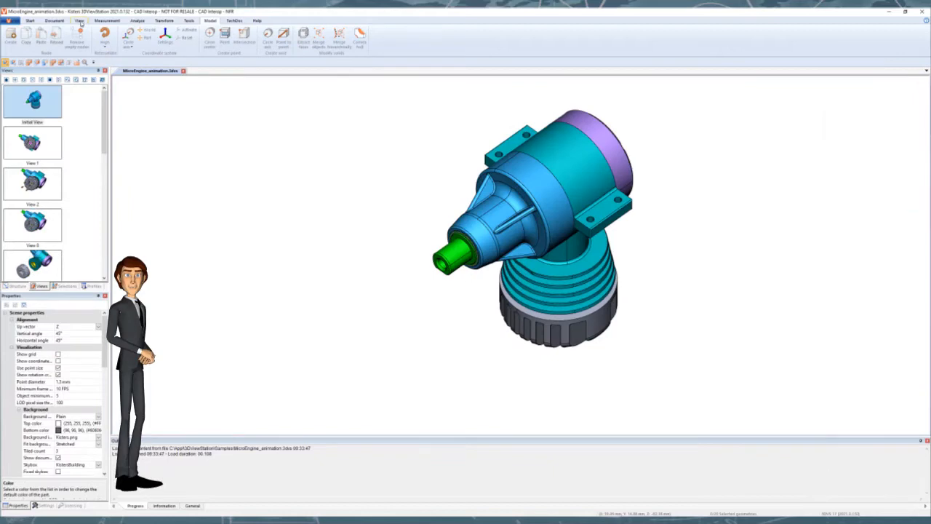
Rotate the whole engine model automatically, and return to the Initial View.
left_click(79, 21)
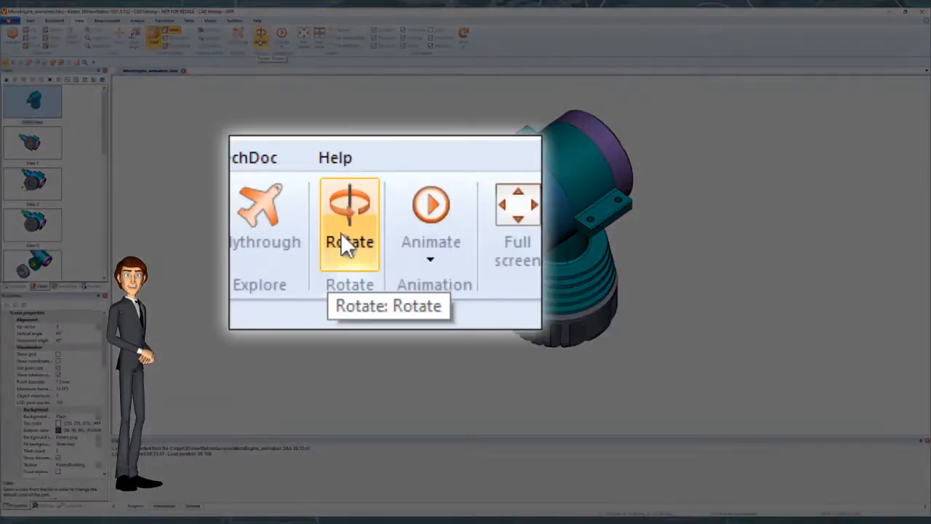
left_click(260, 37)
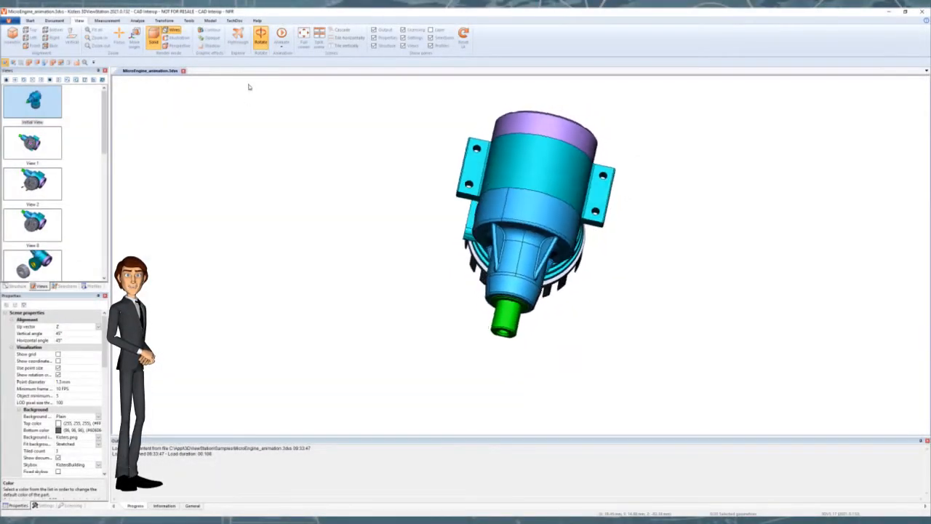
left_click(44, 107)
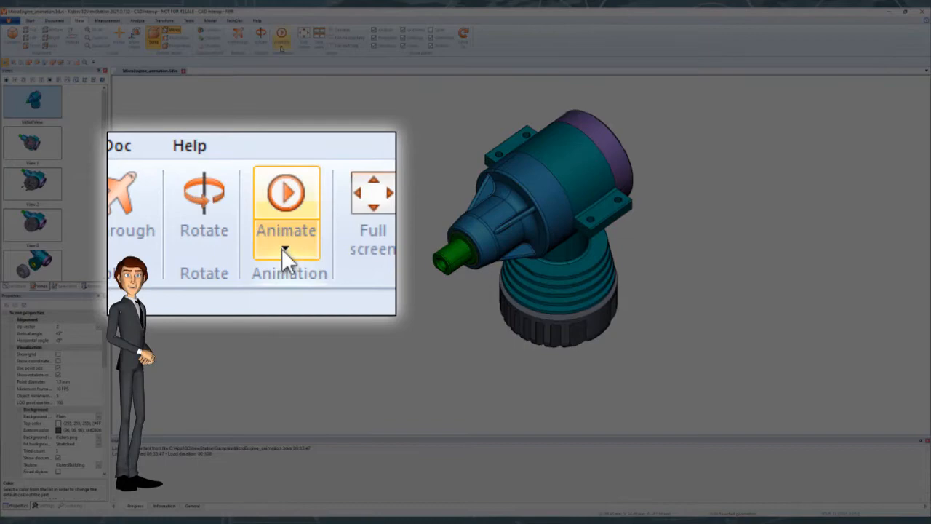
Show the animation settings and create a coordinate system on the circular edge at the free end of the green crankshaft.
left_click(281, 47)
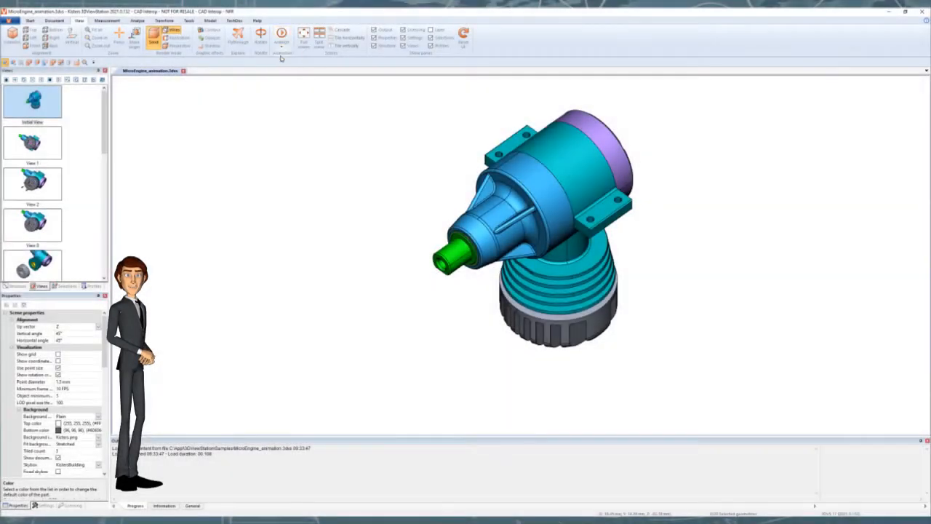
left_click(289, 54)
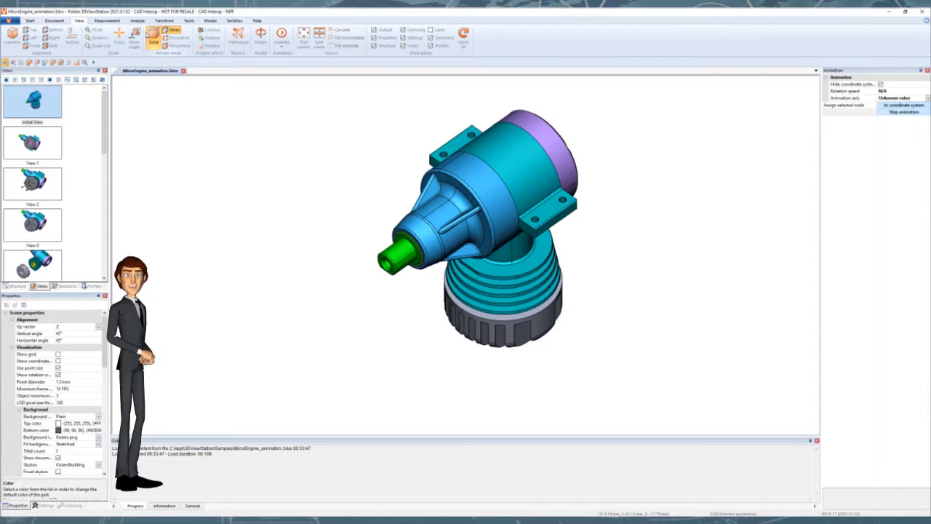
left_click(188, 20)
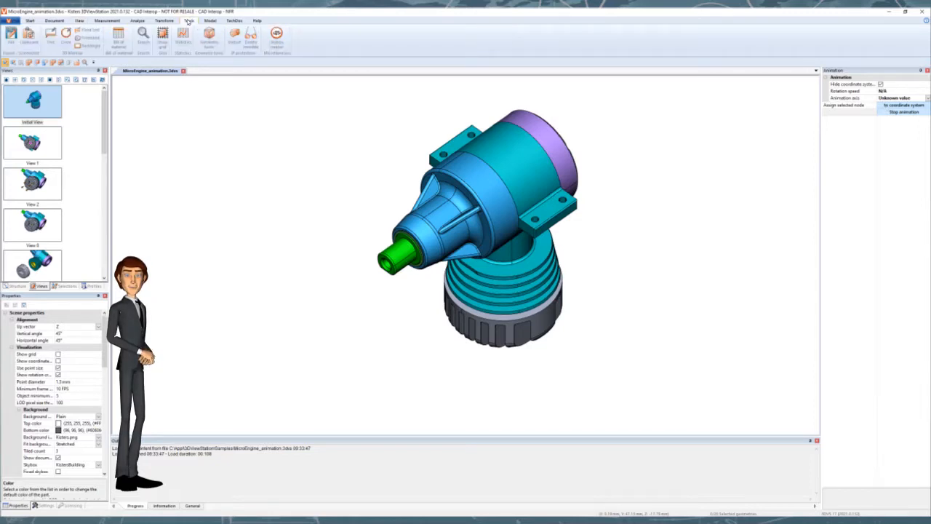
left_click(209, 21)
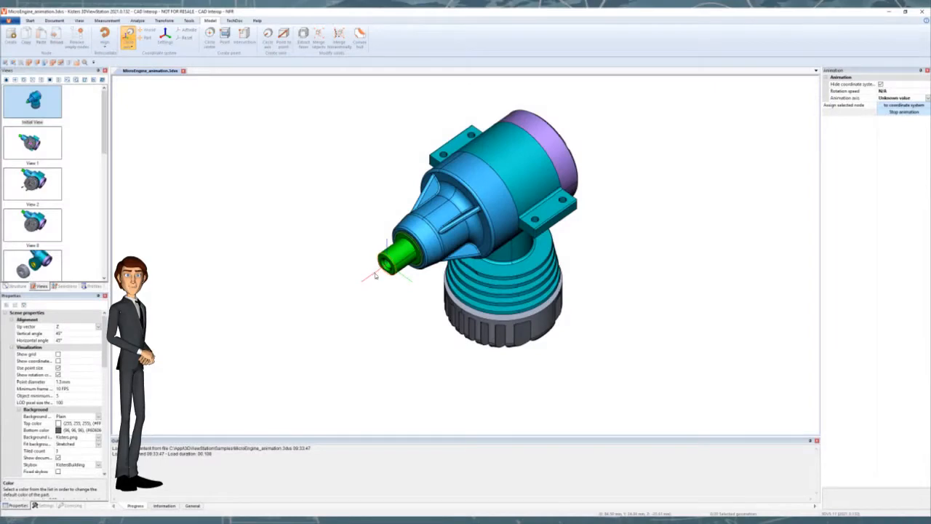
left_click(377, 275)
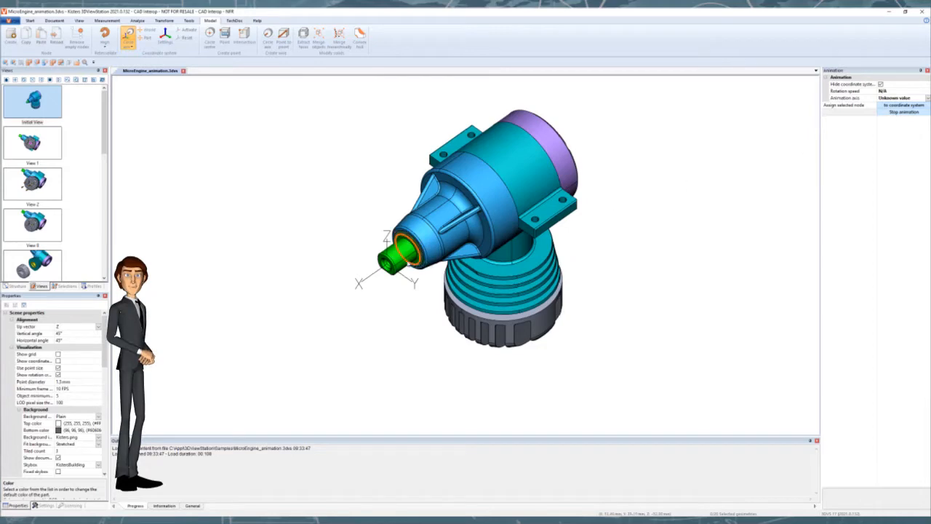
key("Escape")
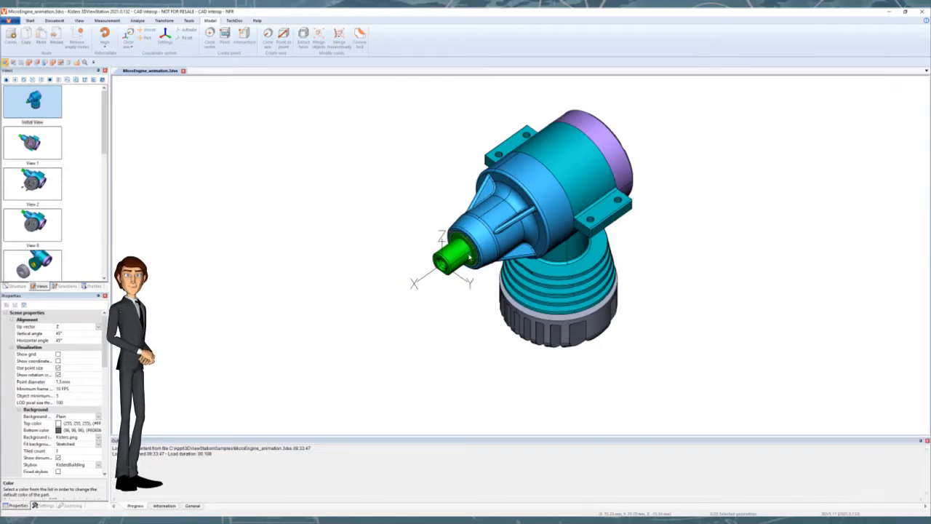
Assign the green crankshaft to the coordinate system at its end in the animation settings.
left_click(455, 254)
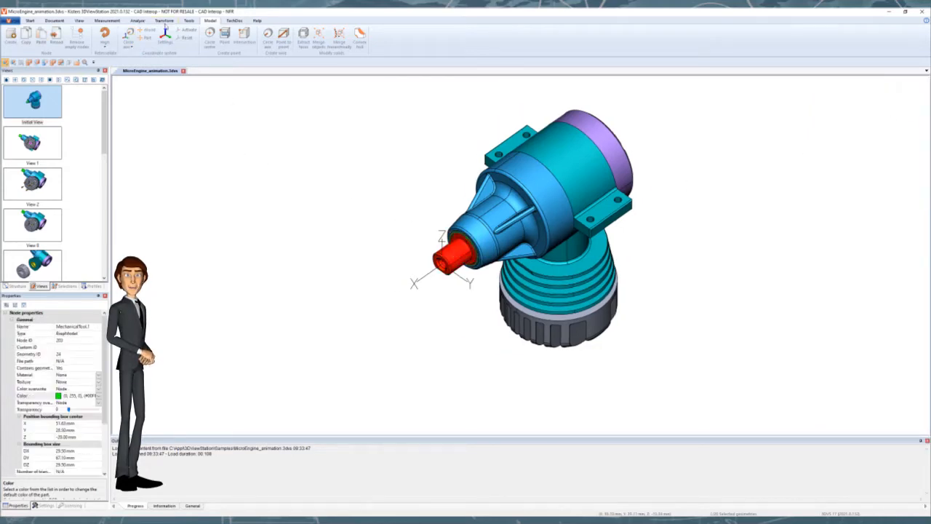
left_click(79, 21)
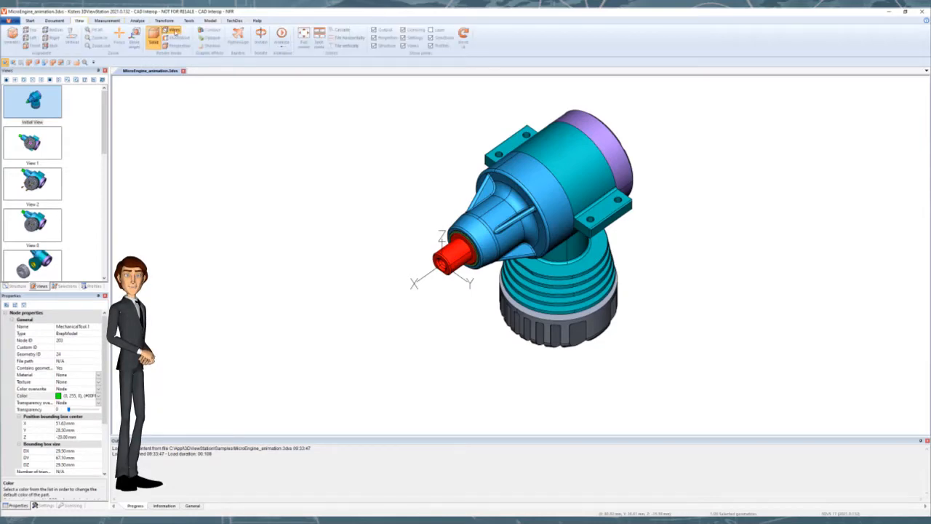
left_click(285, 56)
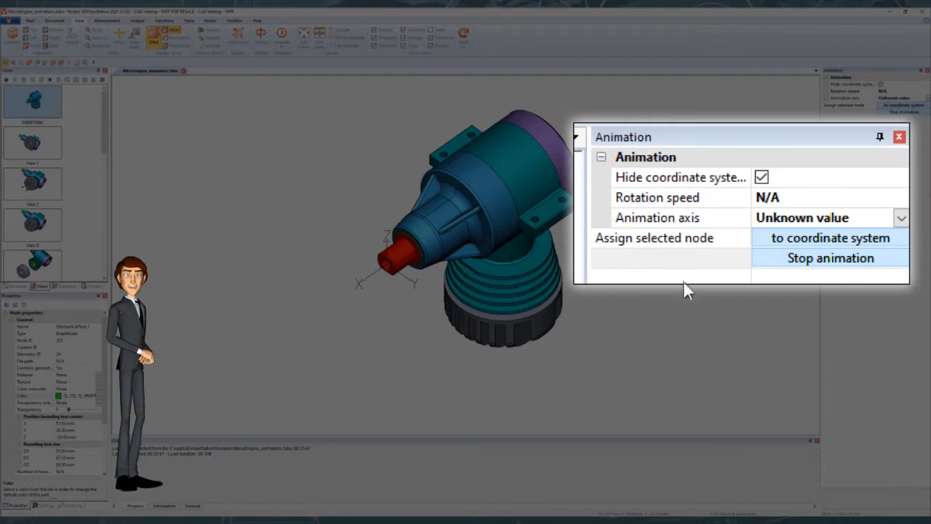
left_click(792, 244)
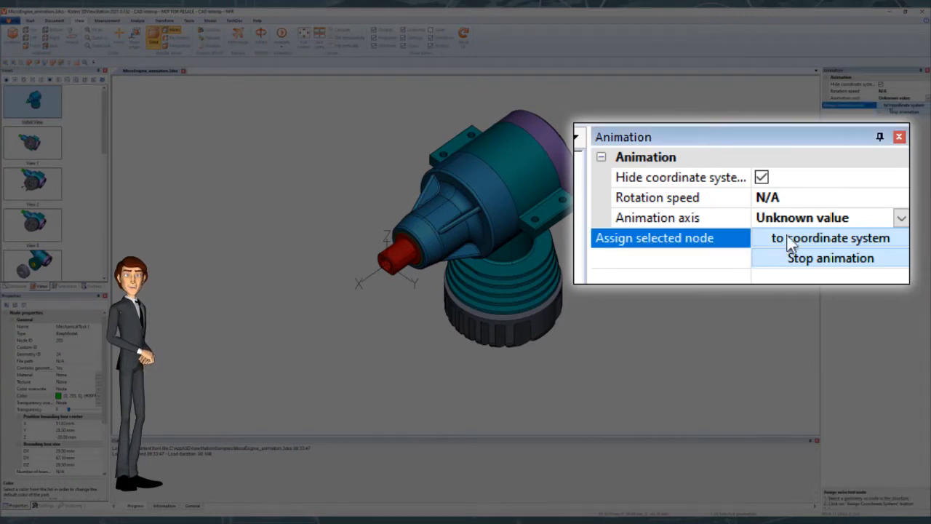
left_click(368, 278)
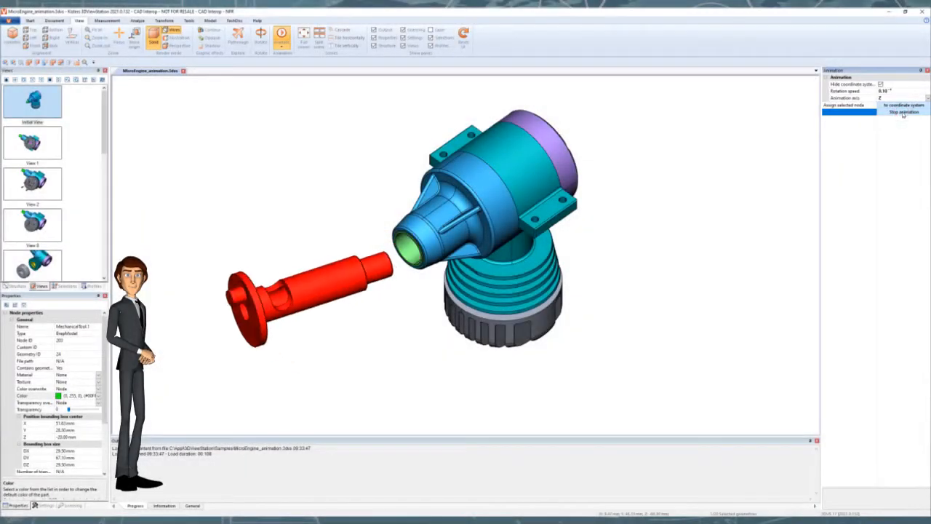
Switch the crankshaft's animation axis to Y and then to X, and start the animation.
left_click(927, 98)
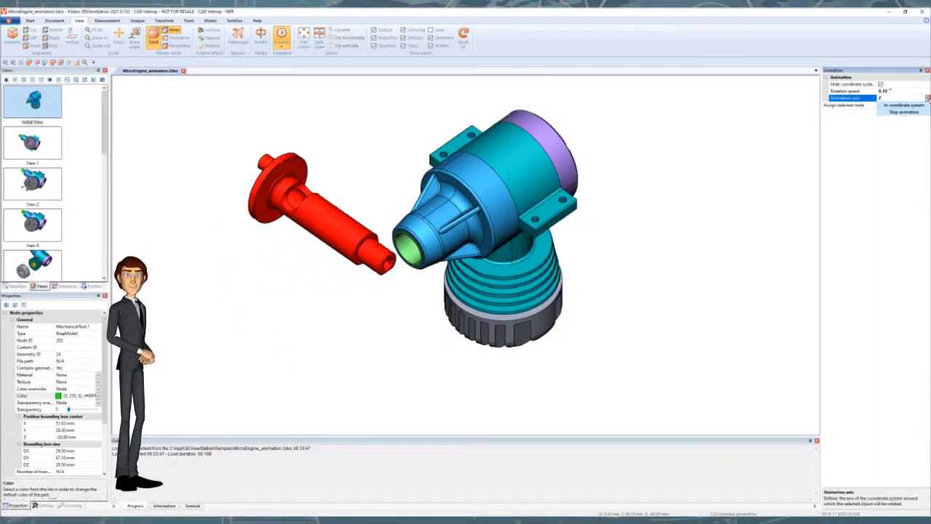
left_click(918, 111)
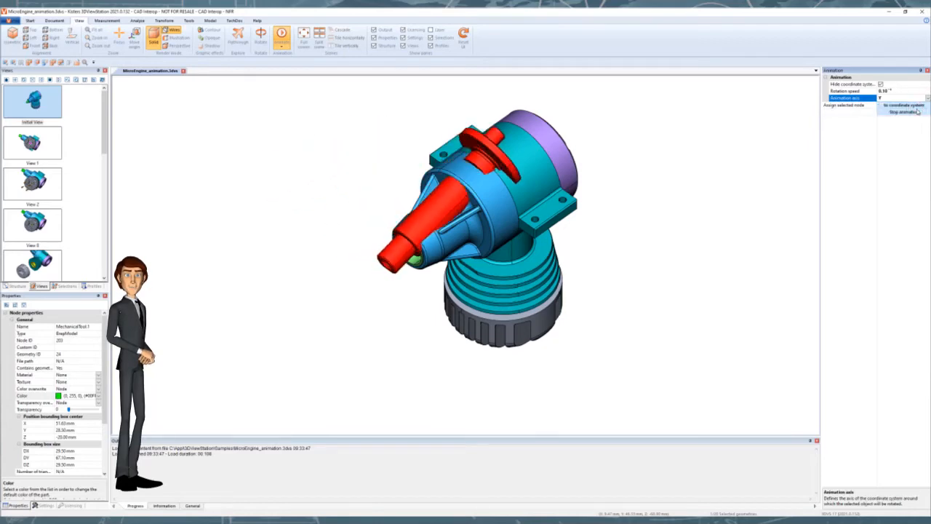
left_click(928, 98)
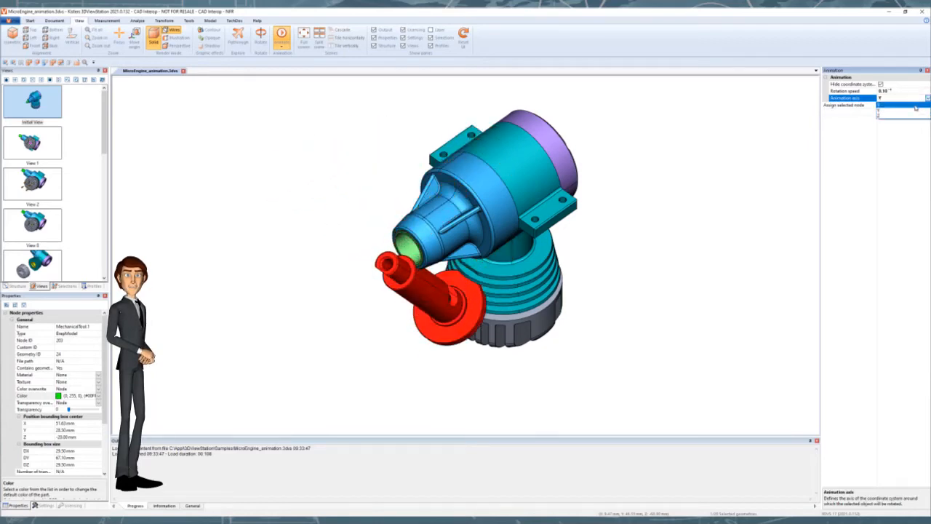
left_click(914, 104)
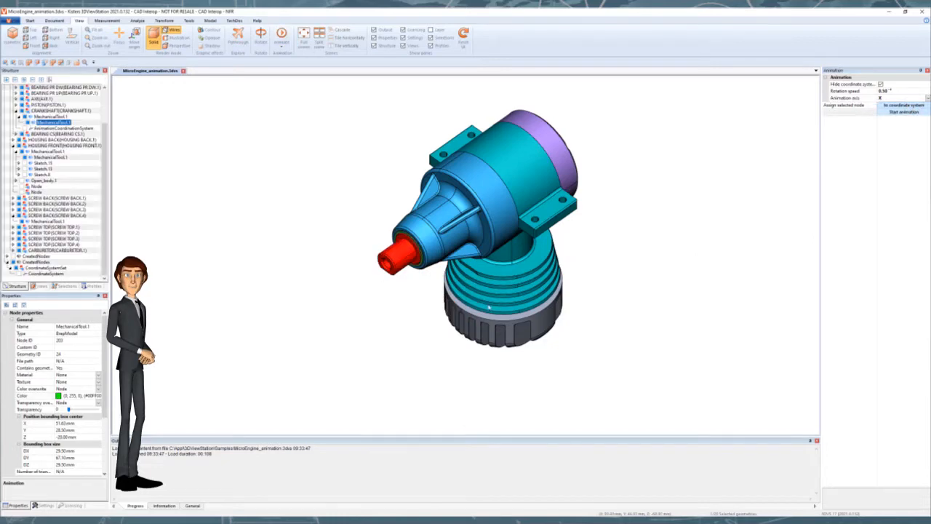
left_click(904, 112)
Save a close-up of the finned cylinder head with its four orange screws as a new view.
scroll(380, 260, "up", 8)
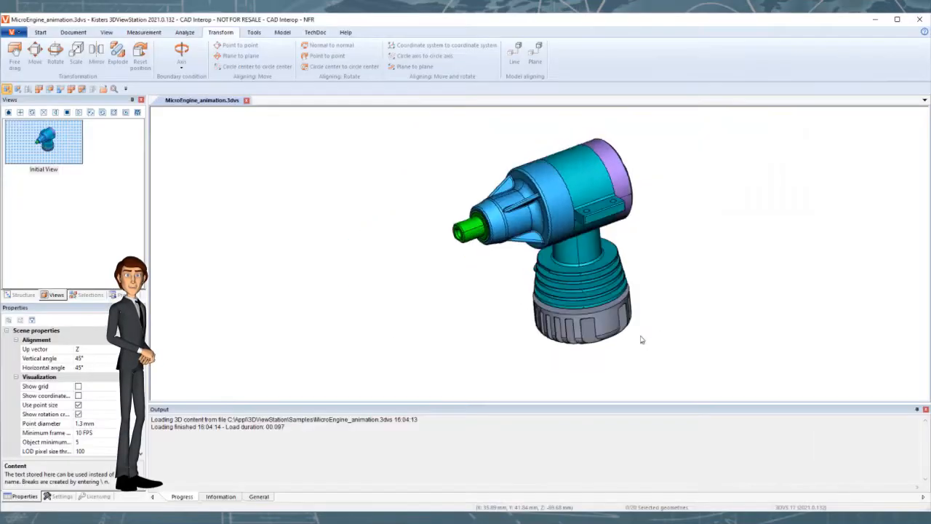
left_click_drag(641, 339, 477, 208)
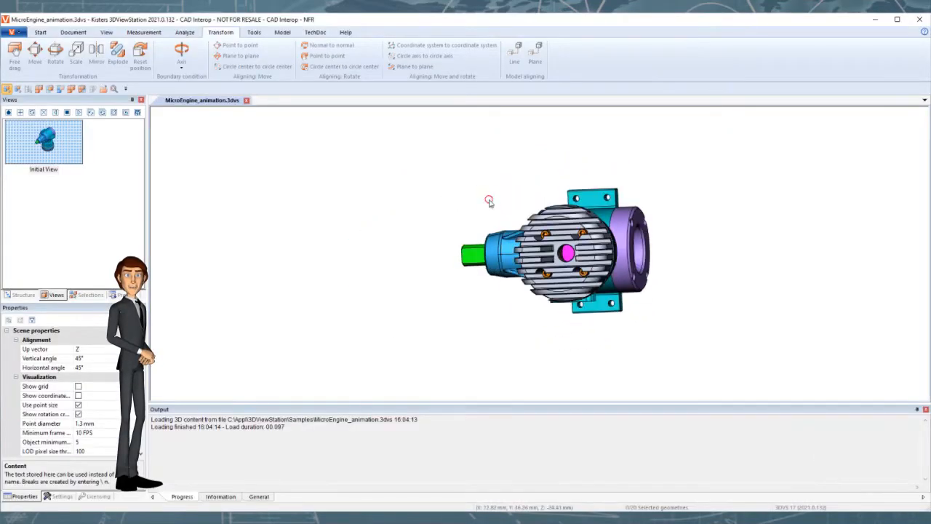
scroll(488, 202, "up", 6)
left_click_drag(558, 253, 565, 231)
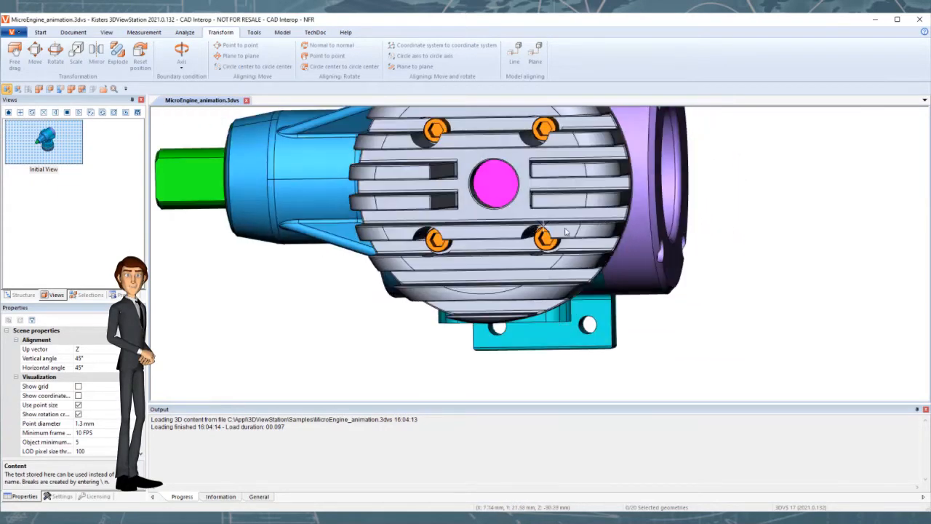
middle_click_drag(518, 188, 522, 227)
mouse_move(522, 227)
left_mouse_down()
mouse_move(506, 244)
mouse_move(515, 237)
left_mouse_up()
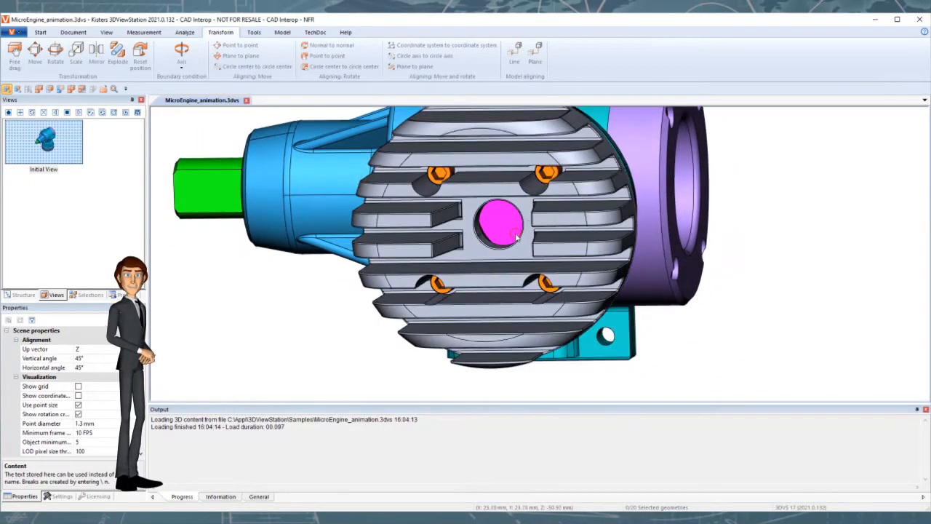
left_click(22, 113)
Move the four orange cylinder-head screws together about 73 mm out of the head in the negative Z direction.
left_click(439, 182)
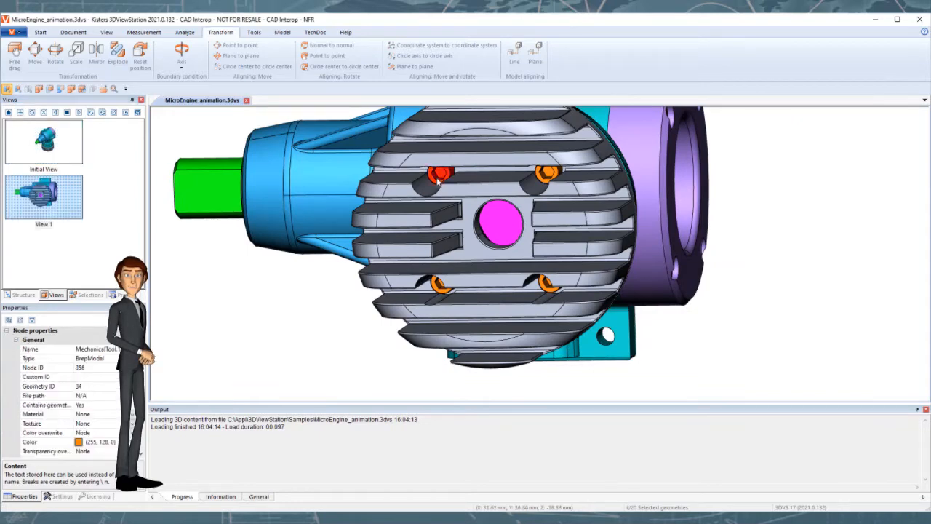
left_click(544, 180, "ctrl")
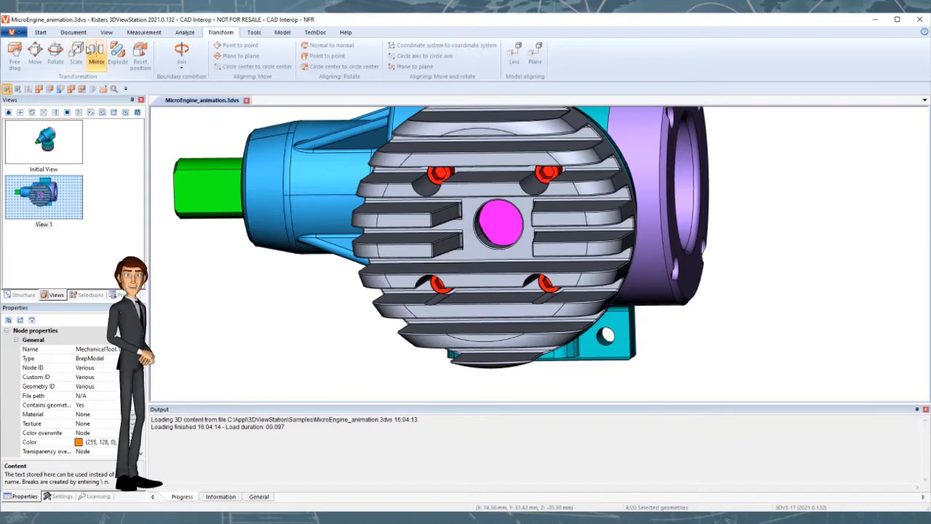
left_click(35, 52)
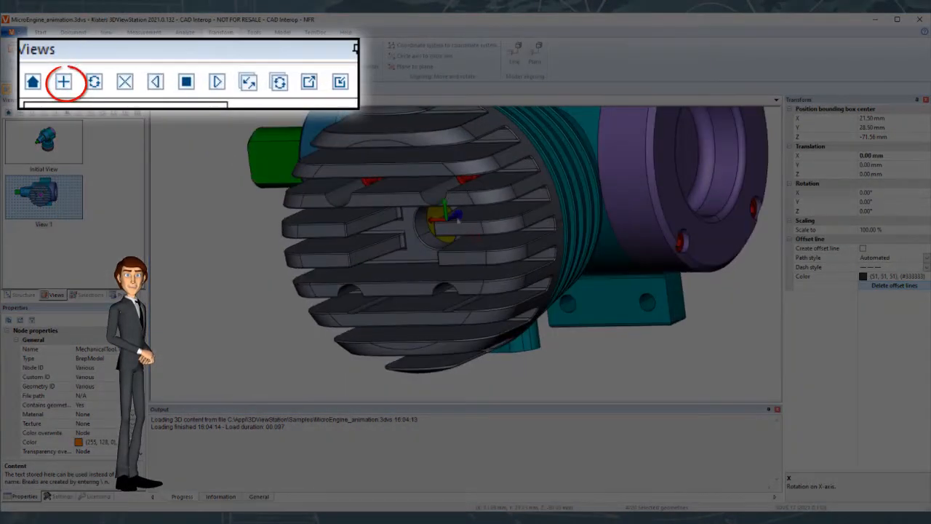
left_click_drag(458, 219, 164, 365)
Save a new view showing the four pulled-out screws in front of the cylinder head.
scroll(362, 299, "down", 3)
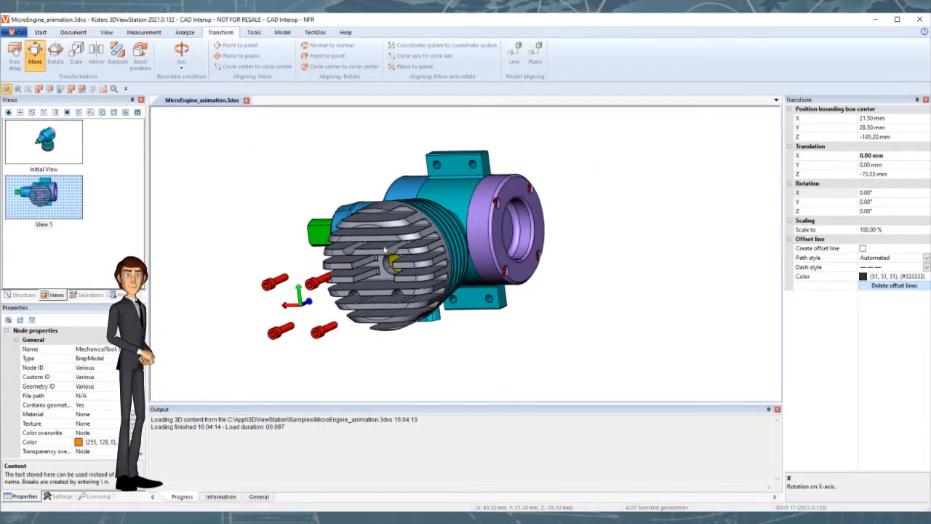
scroll(385, 251, "up", 4)
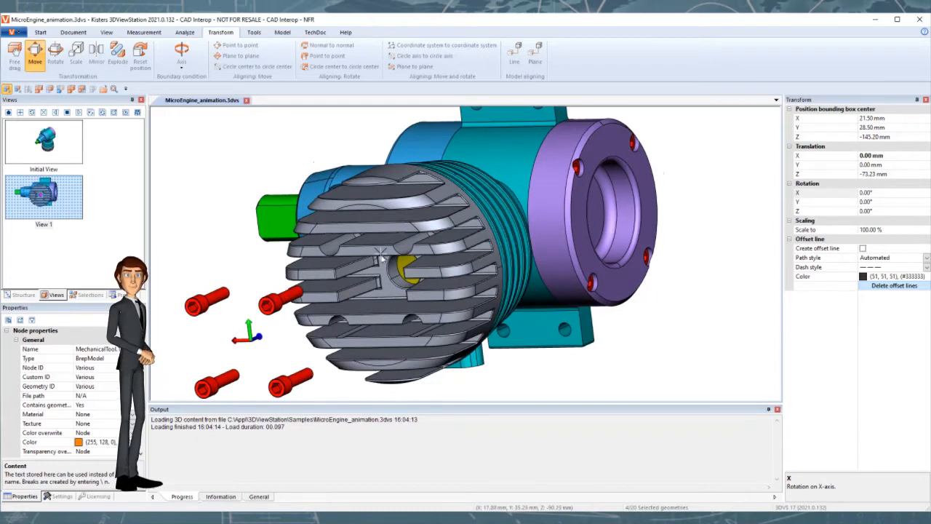
middle_click_drag(380, 253, 495, 222)
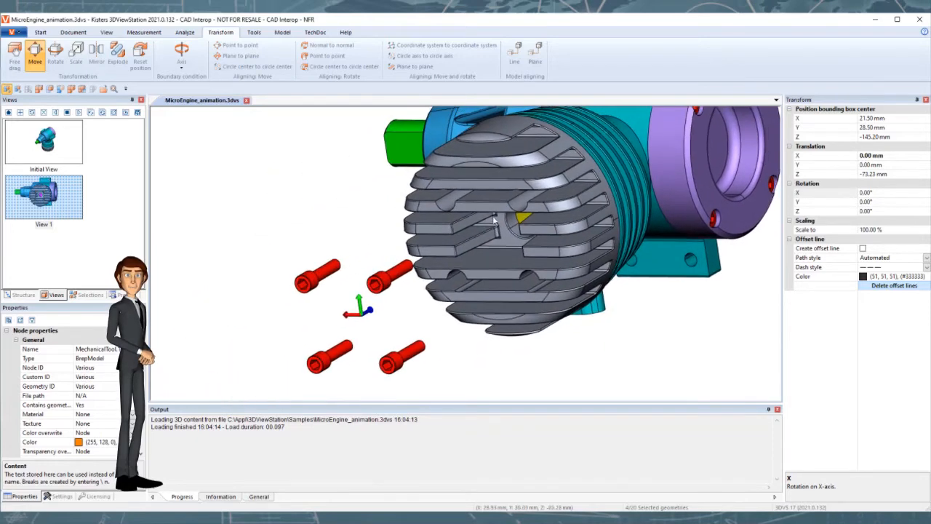
left_click(20, 113)
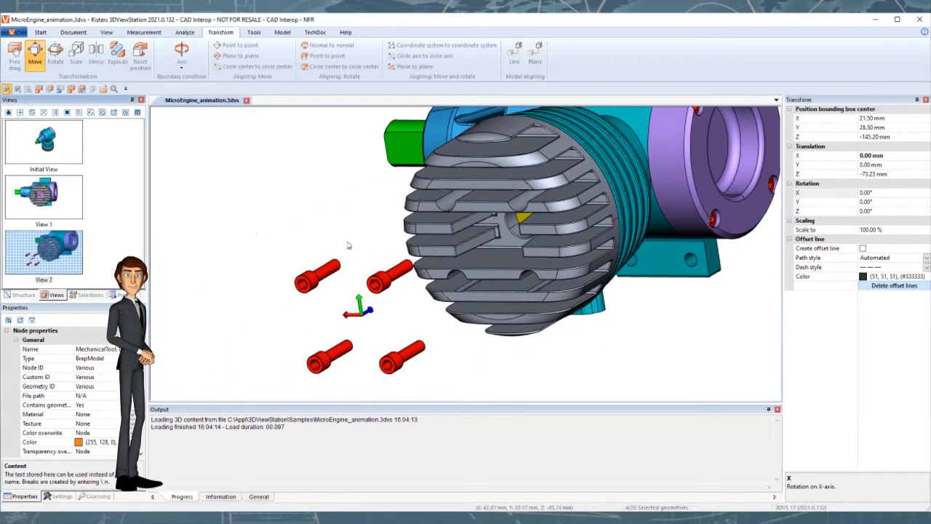
Hide the four pulled-out screws and save the result as a new view.
right_click(385, 284)
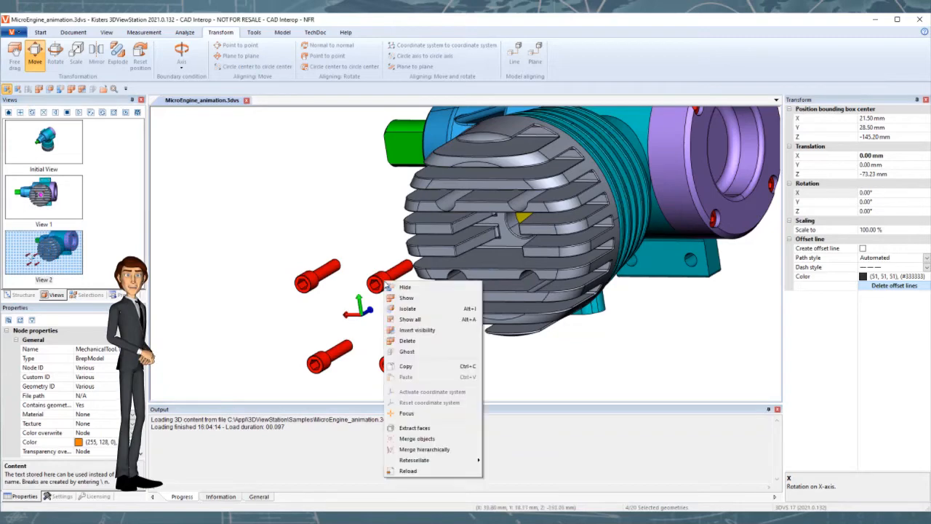
left_click(417, 292)
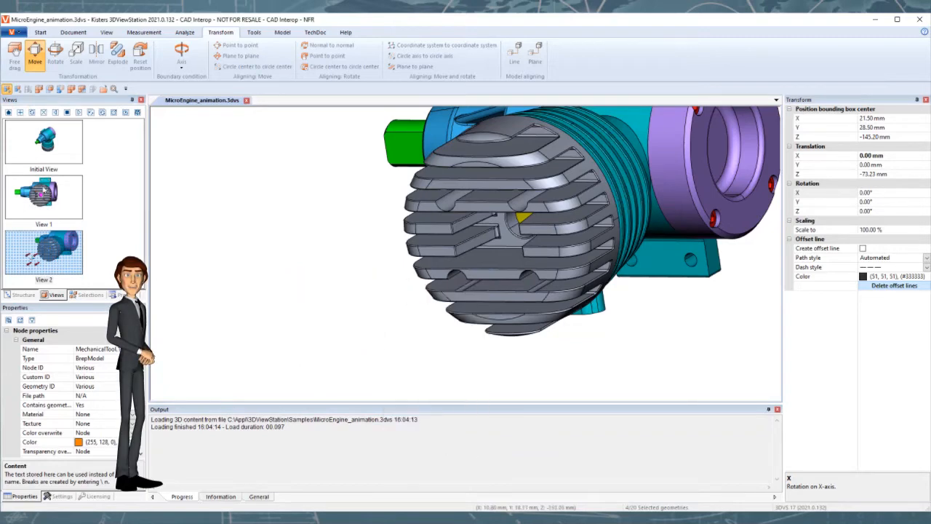
left_click(19, 112)
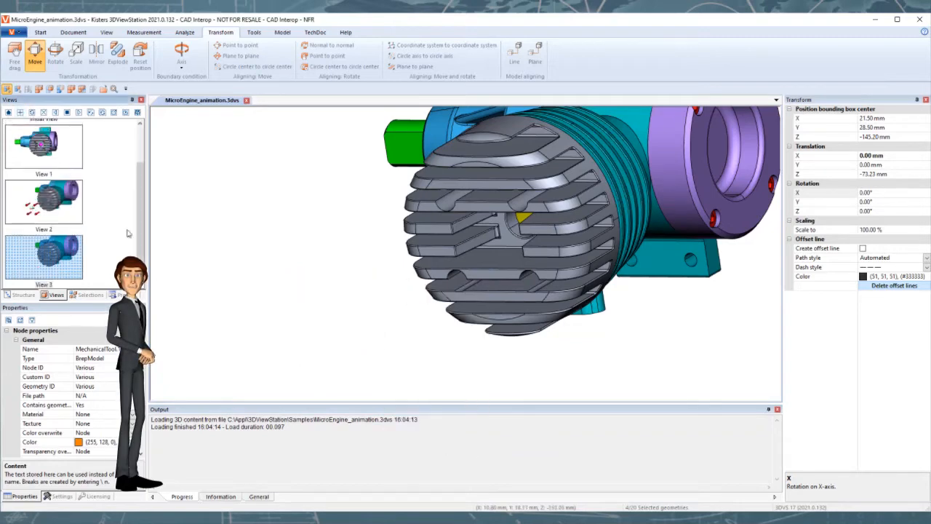
Move the finned cylinder head about 42 mm away from the cylinder in the negative Z direction.
left_click(555, 228)
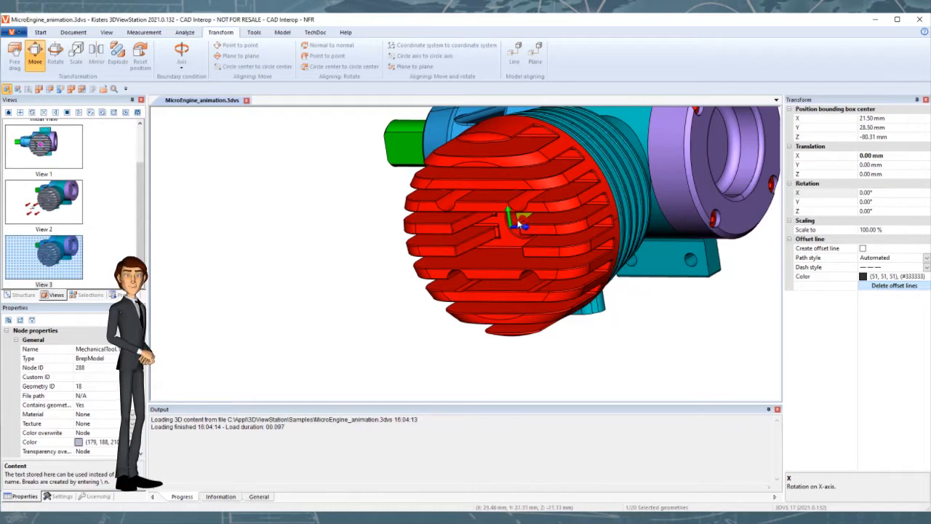
left_click_drag(520, 224, 212, 376)
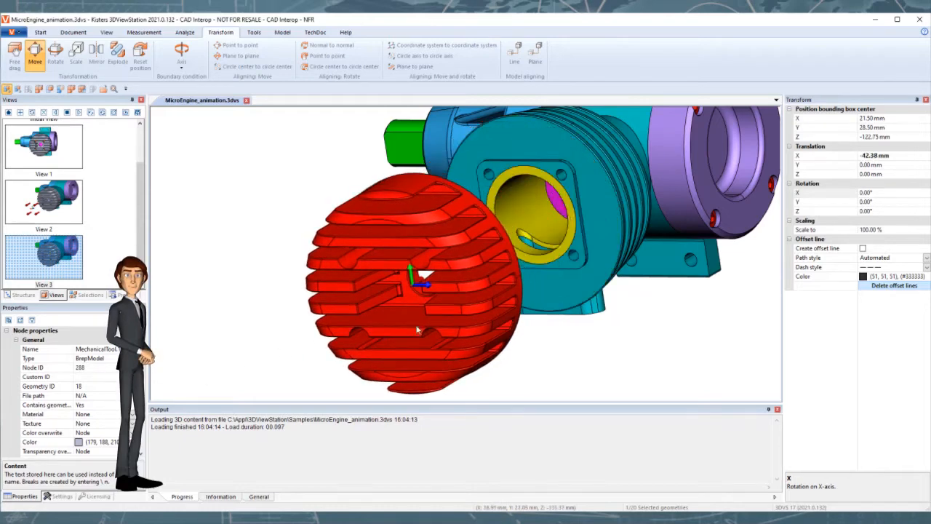
scroll(418, 330, "down", 4)
middle_click_drag(511, 294, 446, 305)
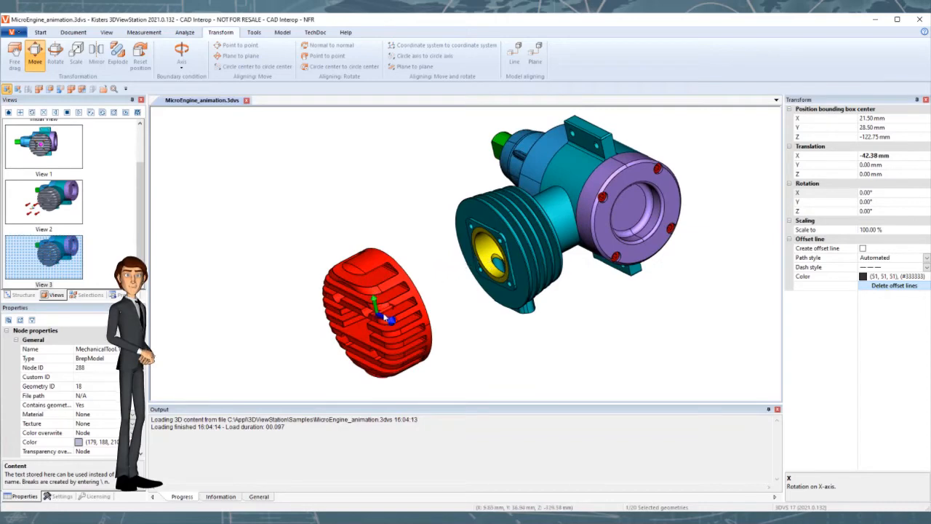
Pull the finned head out to about 81 mm and slide the yellow liner out of the cylinder in the negative Z direction.
left_click_drag(390, 305, 303, 347)
left_click(476, 264)
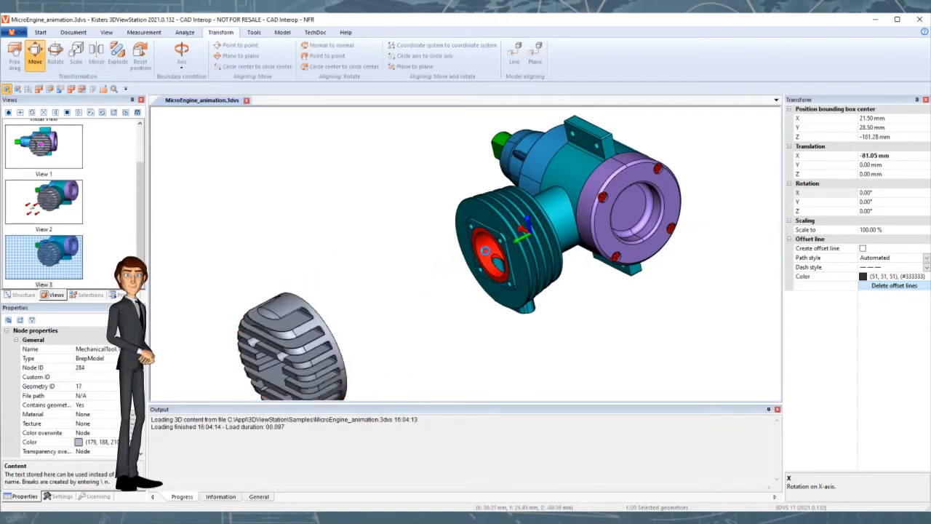
left_click_drag(525, 240, 375, 329)
Select the finned head together with the pulled-out liner and save the current state as a new view.
middle_click_drag(413, 311, 453, 256)
left_click(326, 299, "ctrl")
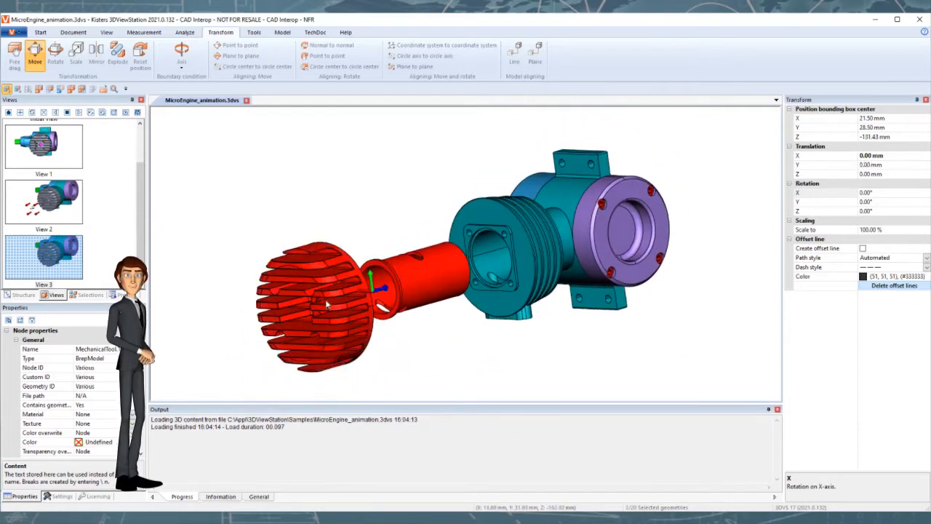
left_click(20, 113)
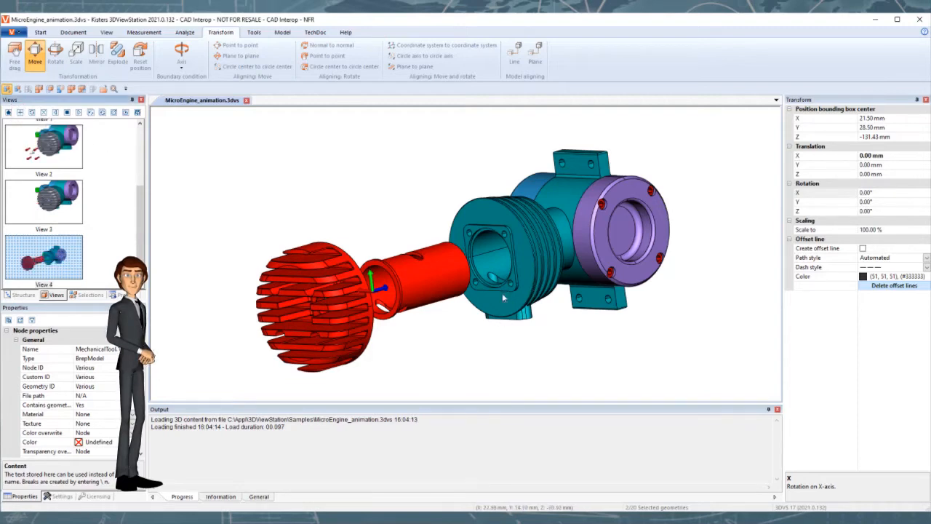
Hide the finned head and the liner and save the result as a new view.
right_click(420, 282)
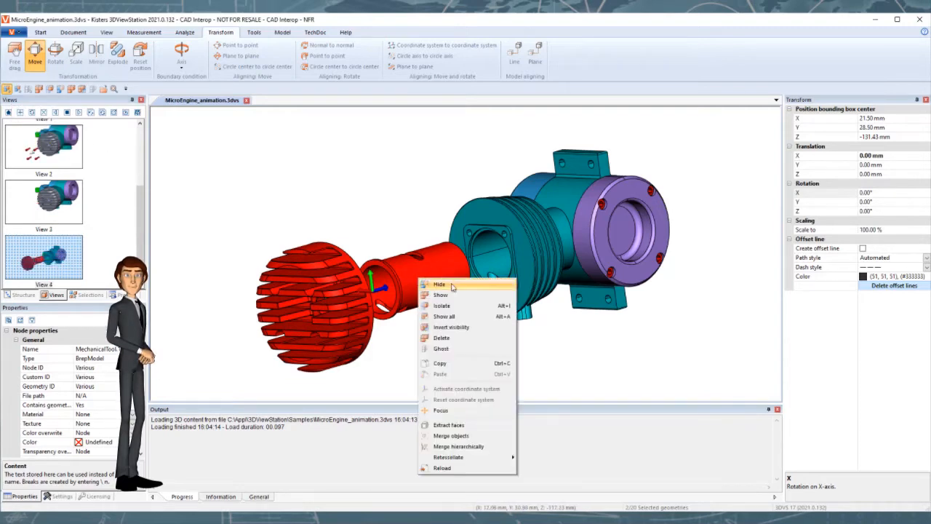
left_click(452, 286)
left_click(20, 113)
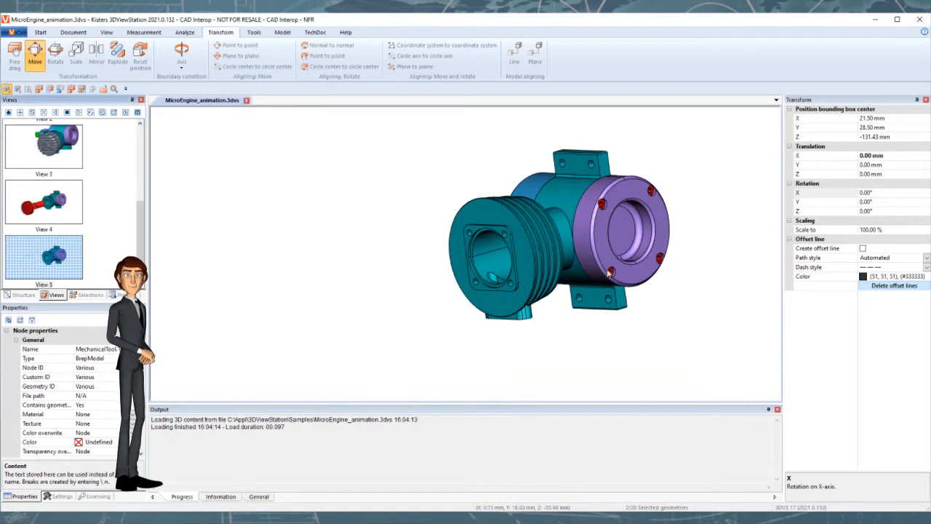
Save a new view with a close-up of the purple crankcase cover and its four screws.
left_click_drag(561, 256, 399, 262)
scroll(399, 262, "up", 4)
scroll(414, 251, "down", 2)
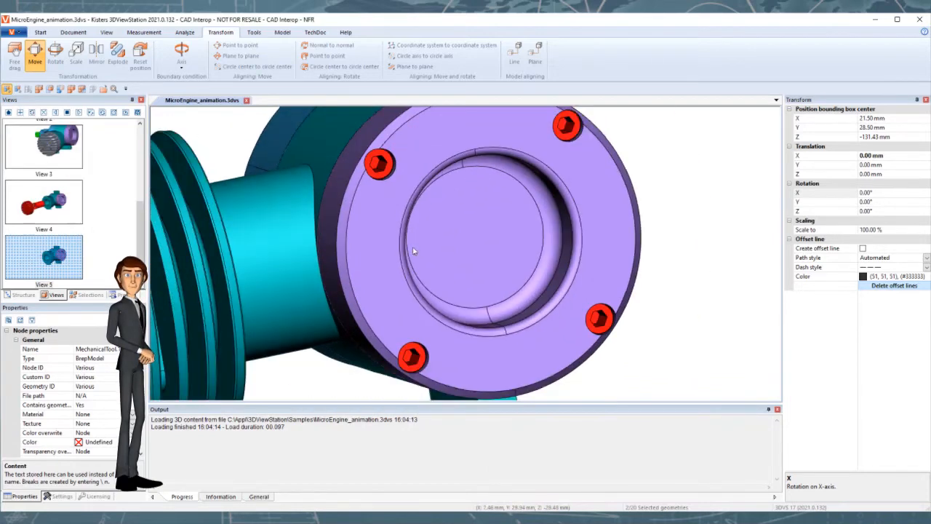
left_click(20, 112)
Move the four red crankcase-cover screws together about 93 mm out of the cover in the negative X direction.
left_click(397, 187)
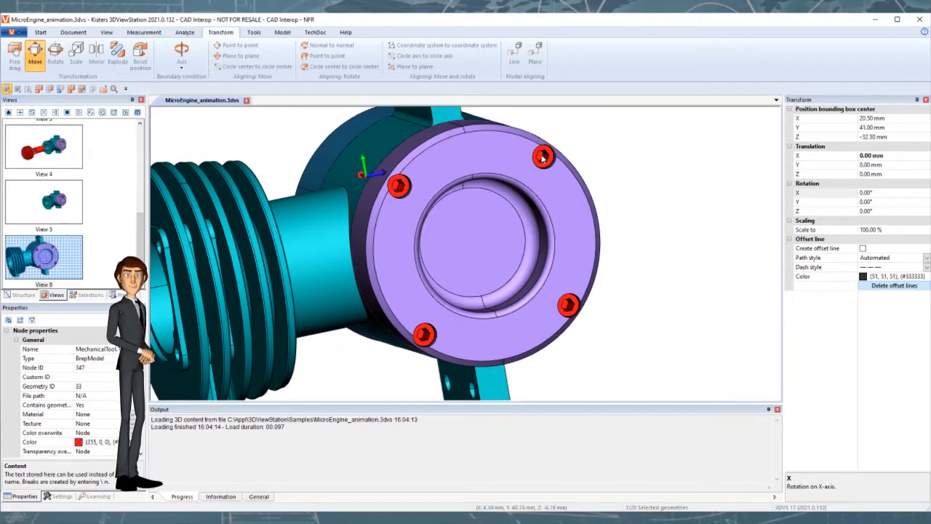
left_click(543, 158, "ctrl")
left_click(429, 336, "ctrl")
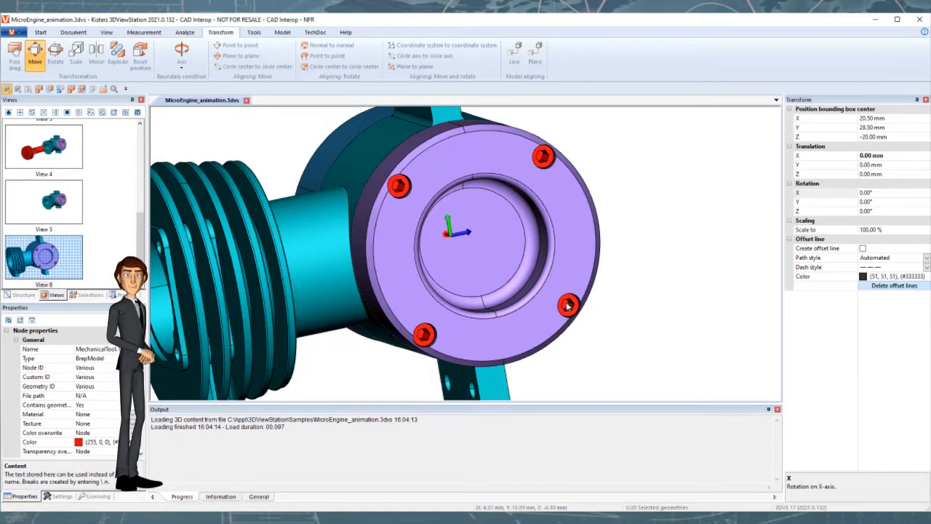
left_click_drag(445, 238, 477, 243)
scroll(637, 311, "down", 5)
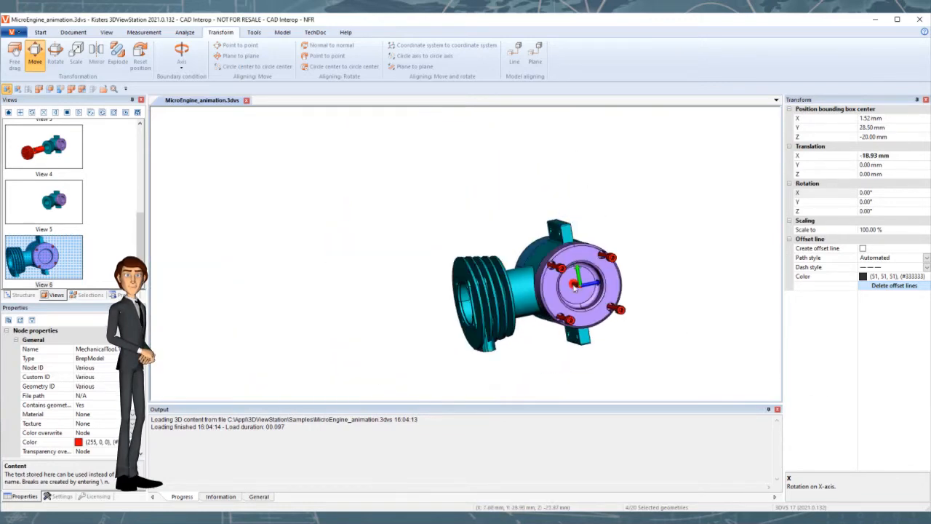
left_click_drag(575, 285, 716, 370)
middle_click_drag(490, 270, 535, 275)
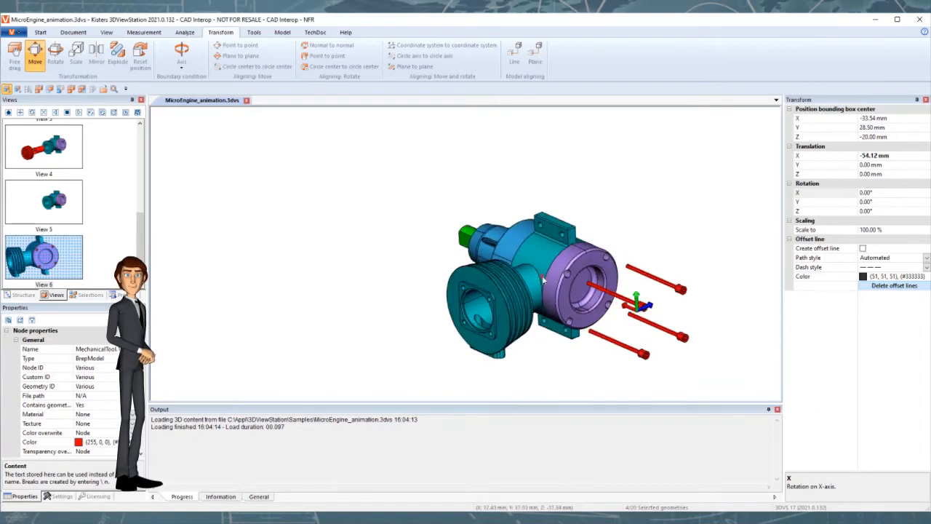
left_click_drag(625, 304, 700, 342)
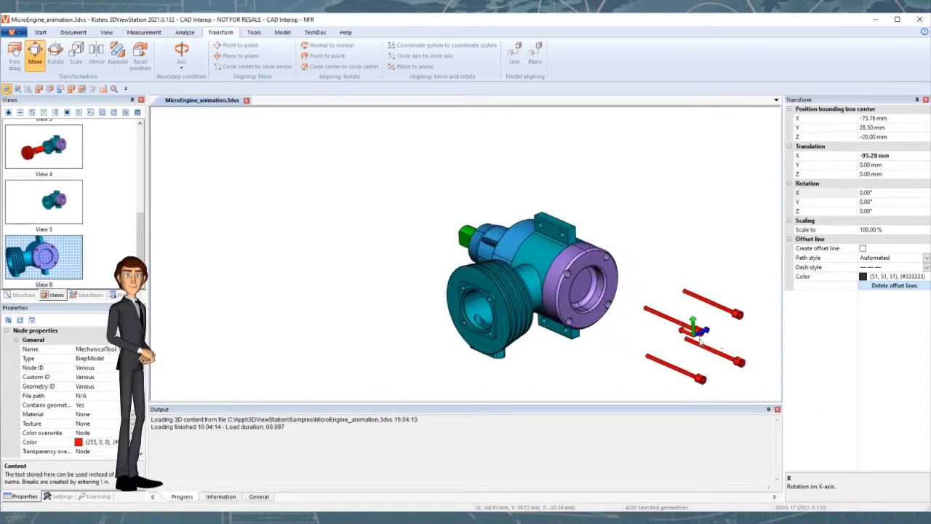
Save a new close-up view showing the four pulled-out screws in front of the purple crankcase cover.
middle_click_drag(642, 306, 468, 255)
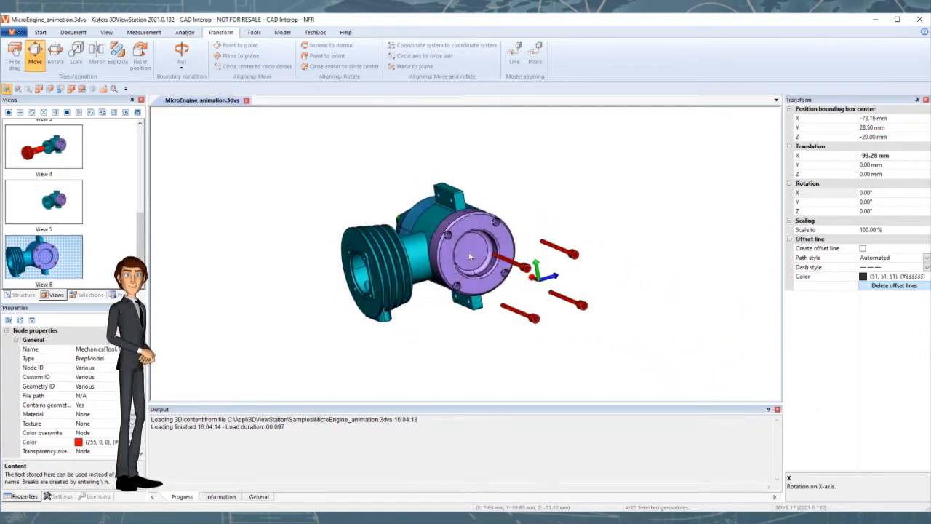
scroll(469, 255, "up", 3)
scroll(468, 251, "up", 3)
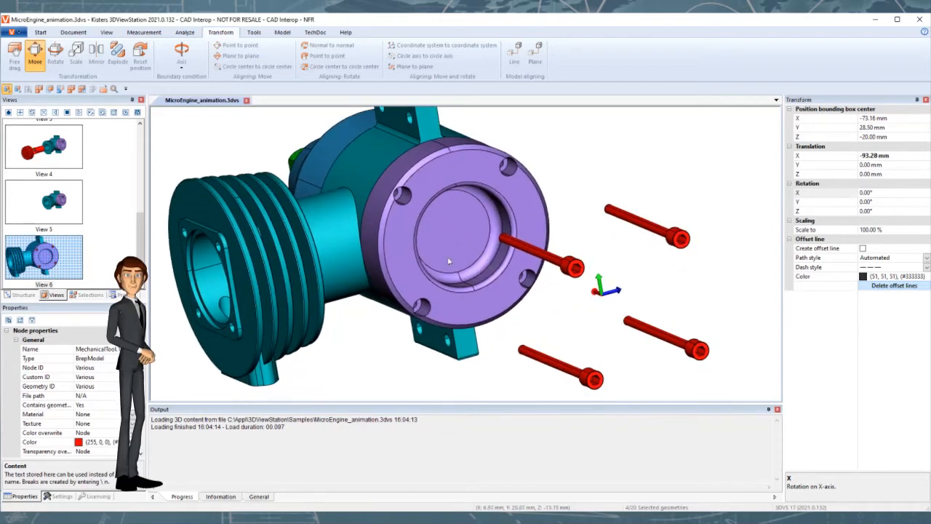
left_click(20, 115)
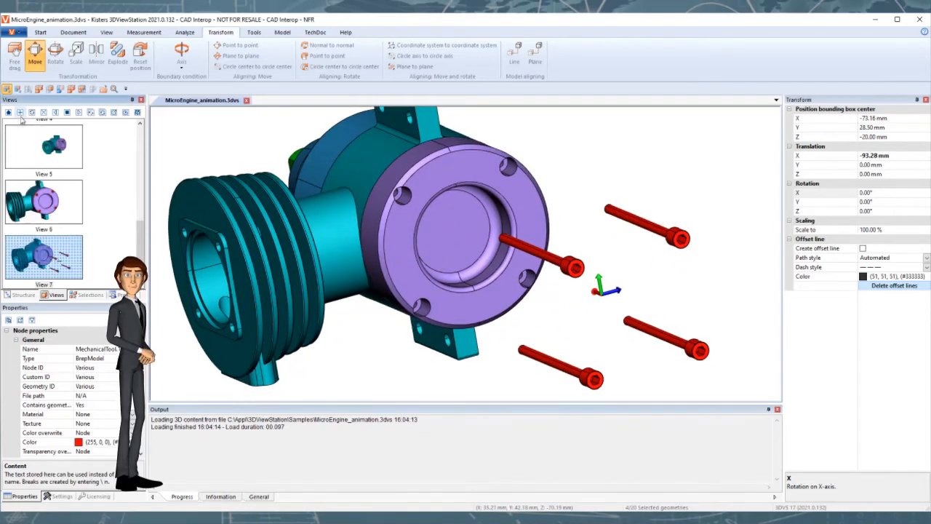
Hide the four pulled-out cover screws and save the result as a new view.
right_click(545, 251)
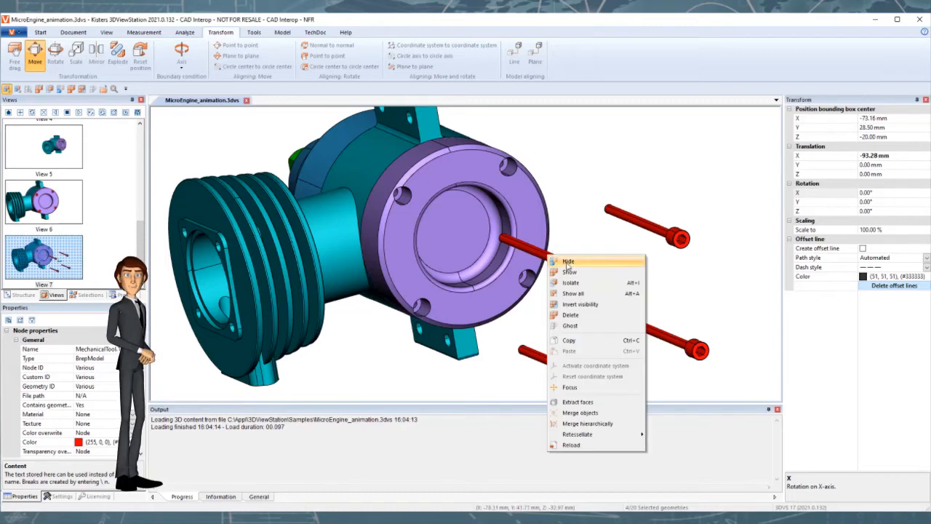
left_click(567, 255)
left_click(20, 112)
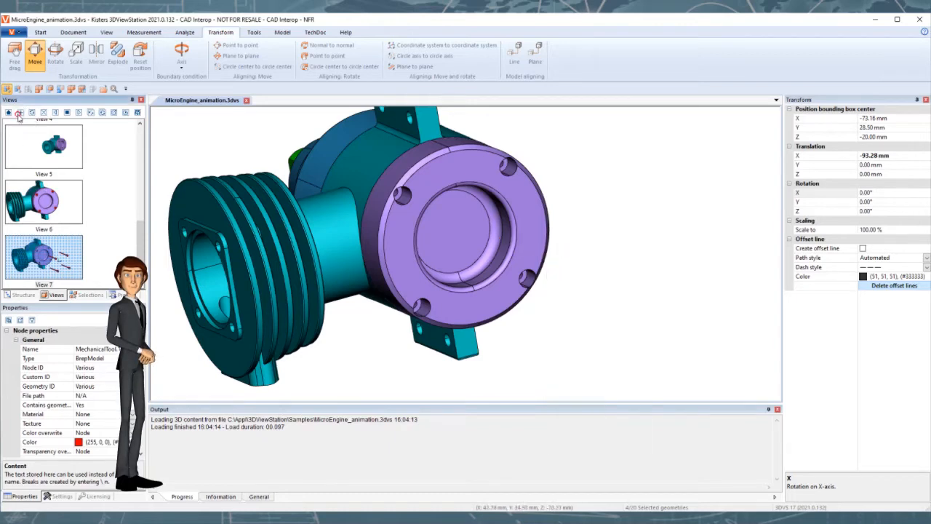
Move the purple crankcase cover about 67 mm away from the crankcase in the negative X direction.
left_click(442, 221)
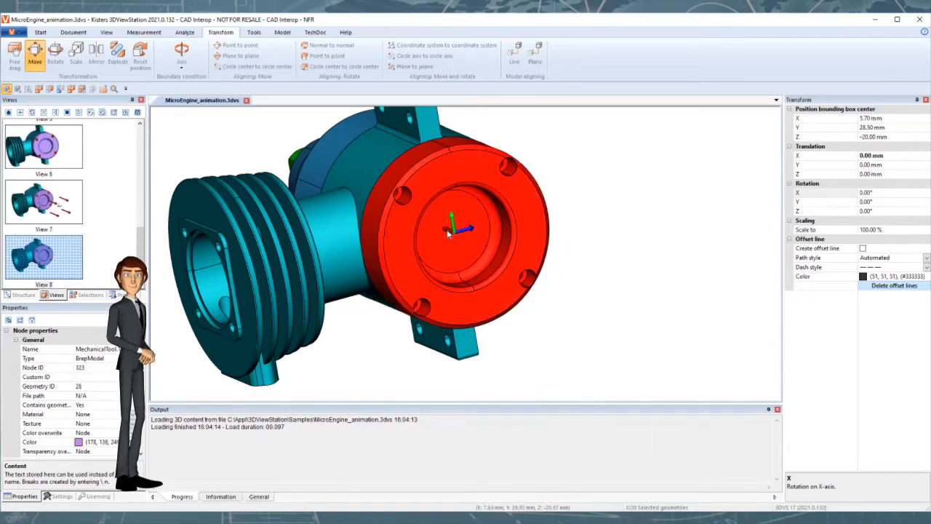
left_click_drag(442, 222, 673, 337)
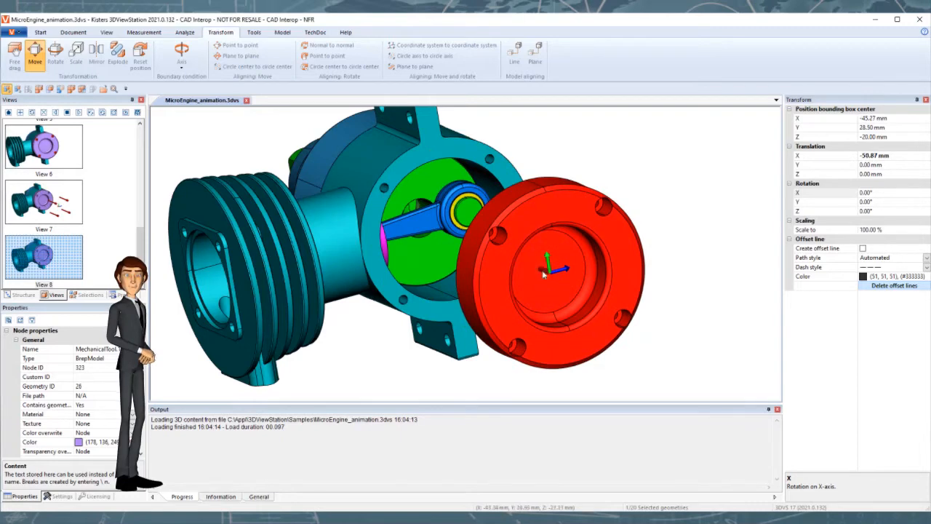
left_click_drag(544, 273, 701, 331)
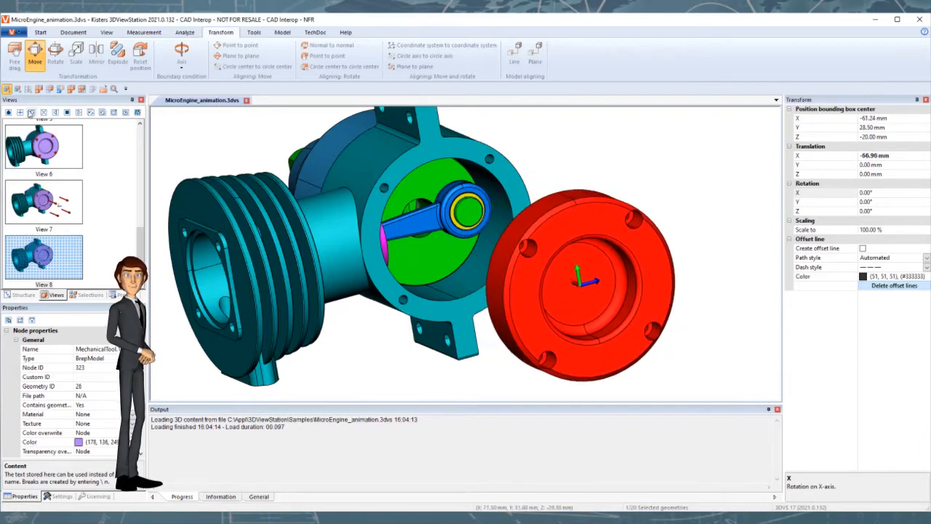
Save a new view of the pulled-out purple cover and hide the cover.
left_click(31, 113)
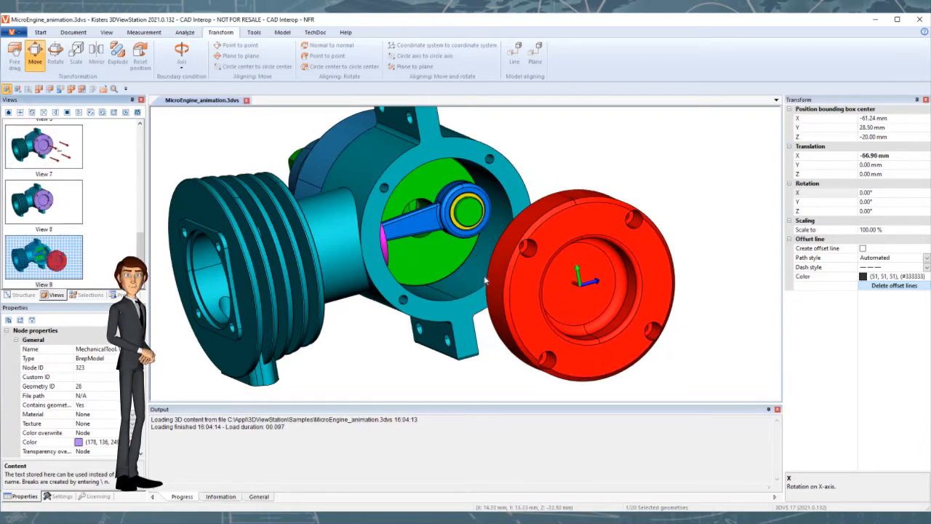
right_click(502, 280)
left_click(539, 290)
Attach a 3D text markup to the blue front housing and place its label in the free space beside the model.
scroll(390, 239, "down", 3)
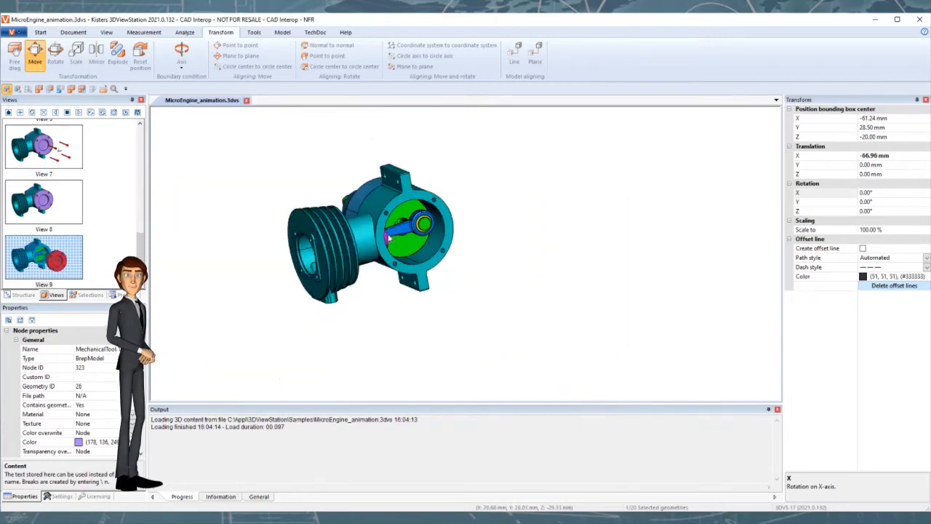
scroll(389, 239, "down", 1)
middle_click_drag(390, 239, 531, 267)
middle_click_drag(276, 186, 501, 253)
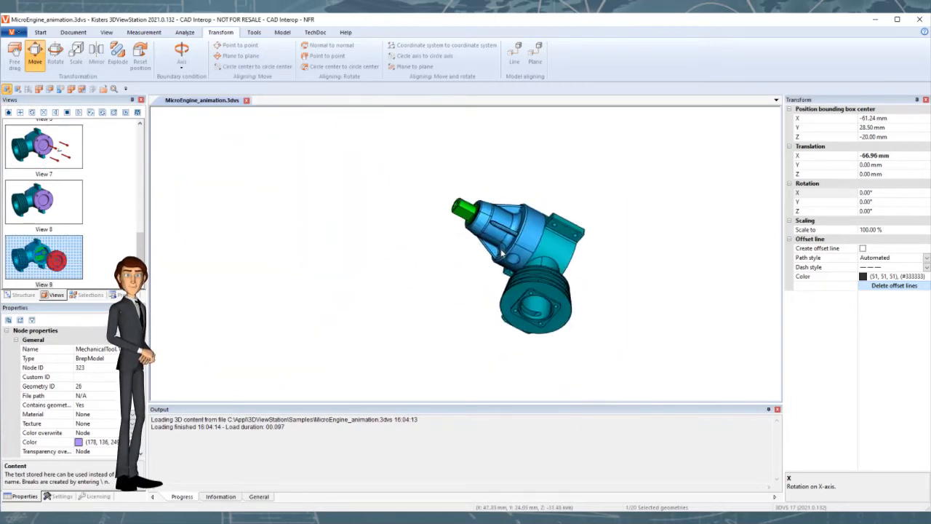
scroll(500, 211, "up", 3)
middle_click_drag(501, 211, 539, 287)
left_click(37, 57)
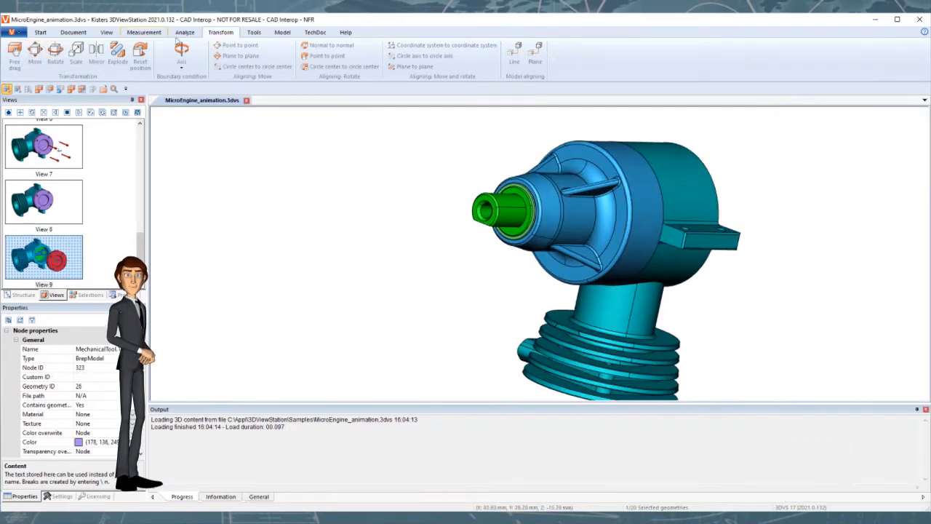
left_click(255, 33)
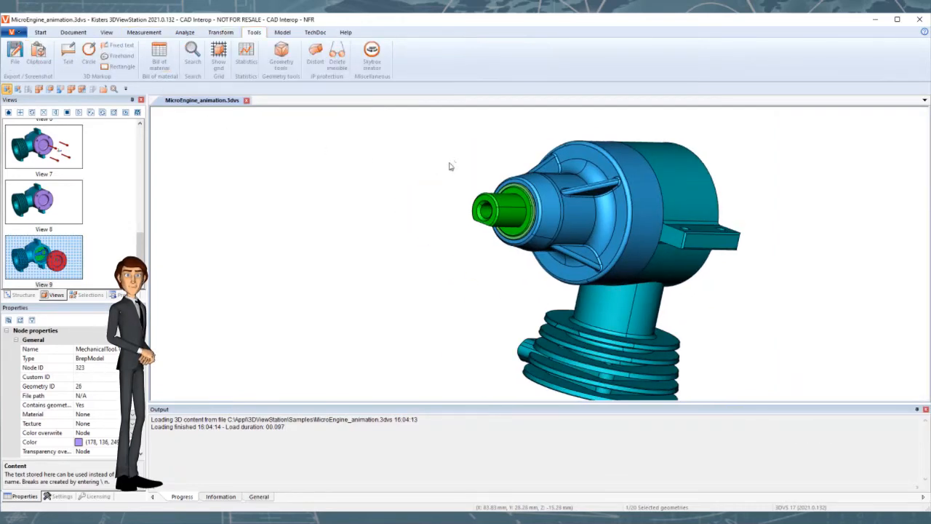
left_click(68, 54)
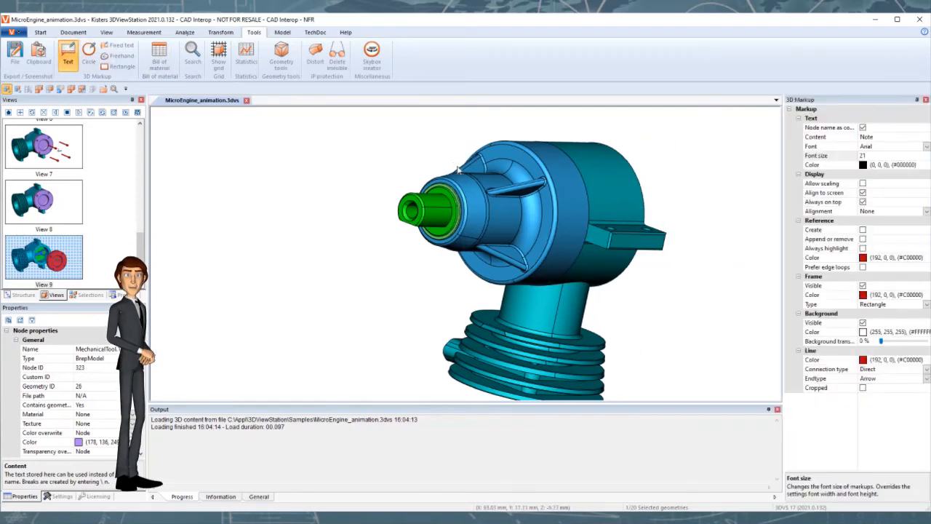
left_click(470, 180)
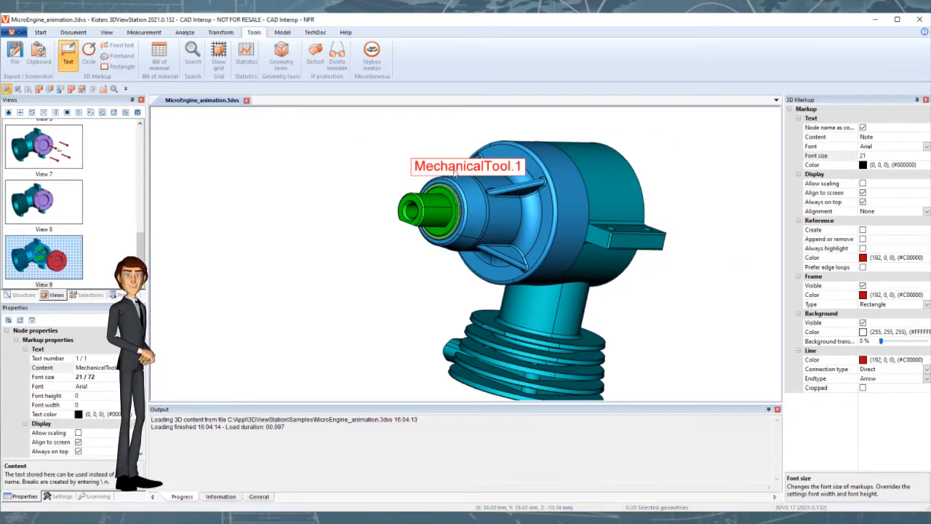
left_click_drag(457, 170, 347, 140)
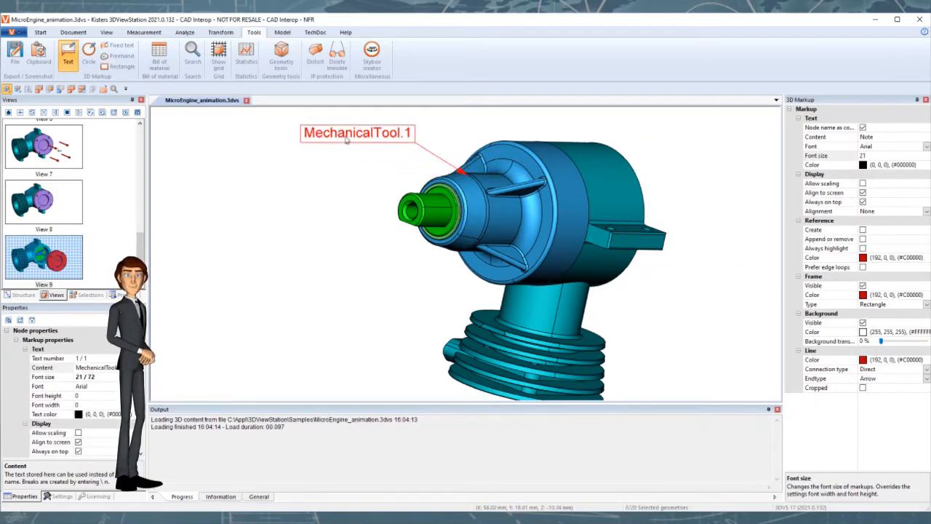
Set the markup's content to "Turn it 45° right".
left_click(125, 368)
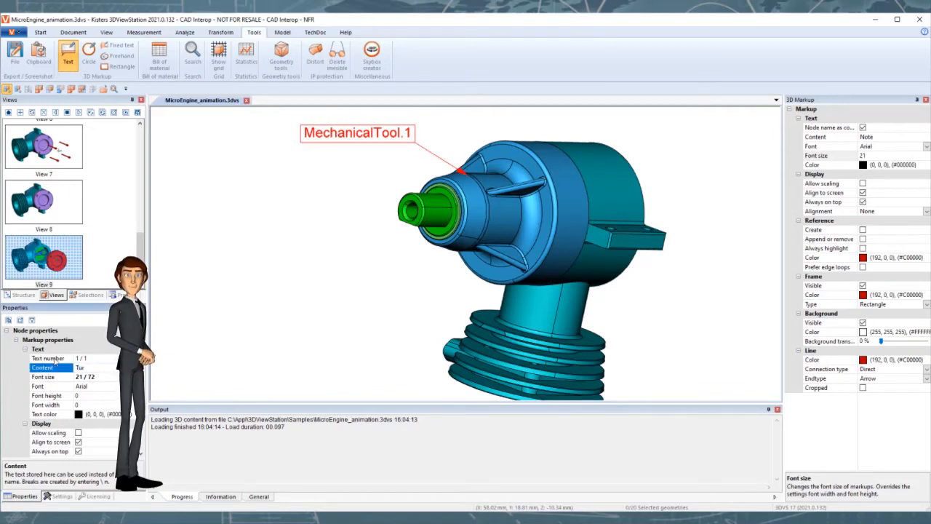
type("Turn it 45° right")
key("Return")
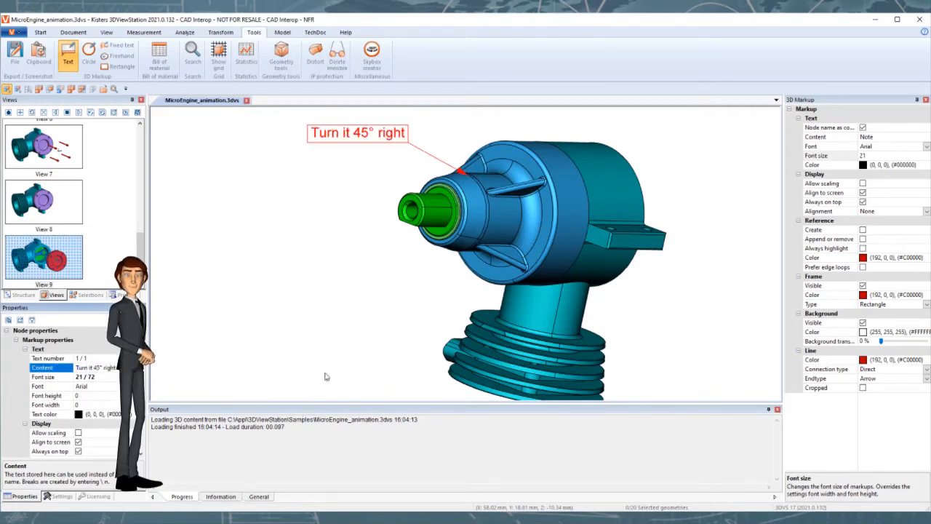
left_click(479, 230)
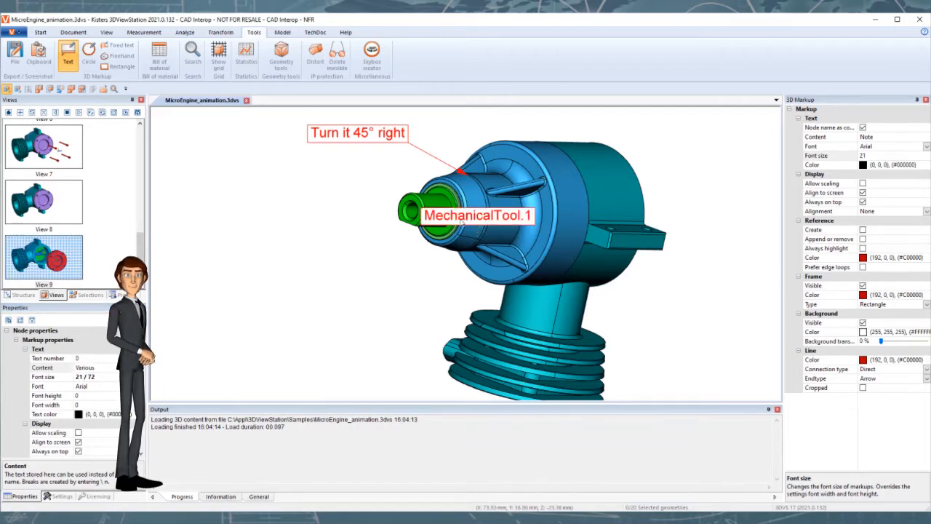
right_click(462, 220)
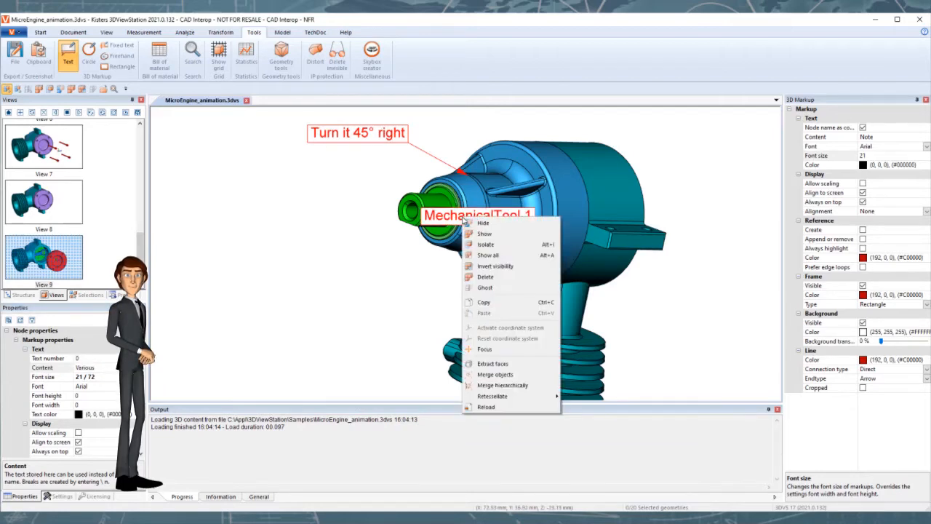
left_click(486, 278)
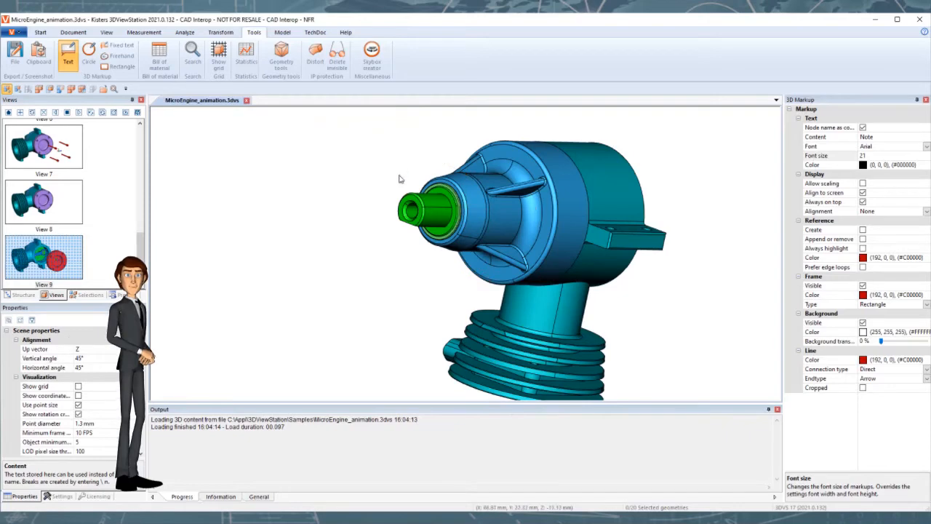
key("ctrl+z")
left_click(460, 221)
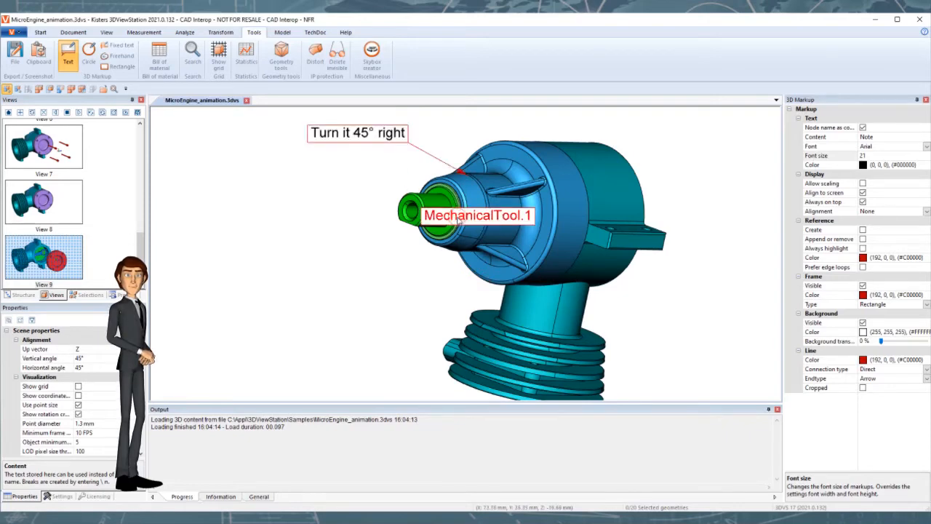
key("Delete")
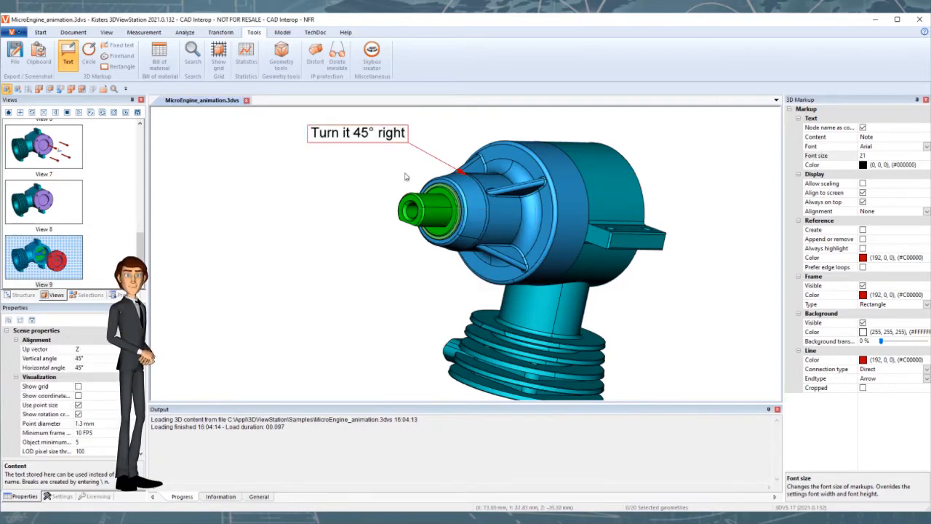
Finish the text markup, select the blue front housing in a closer view and save this as a new view.
left_click(67, 62)
left_click(546, 199)
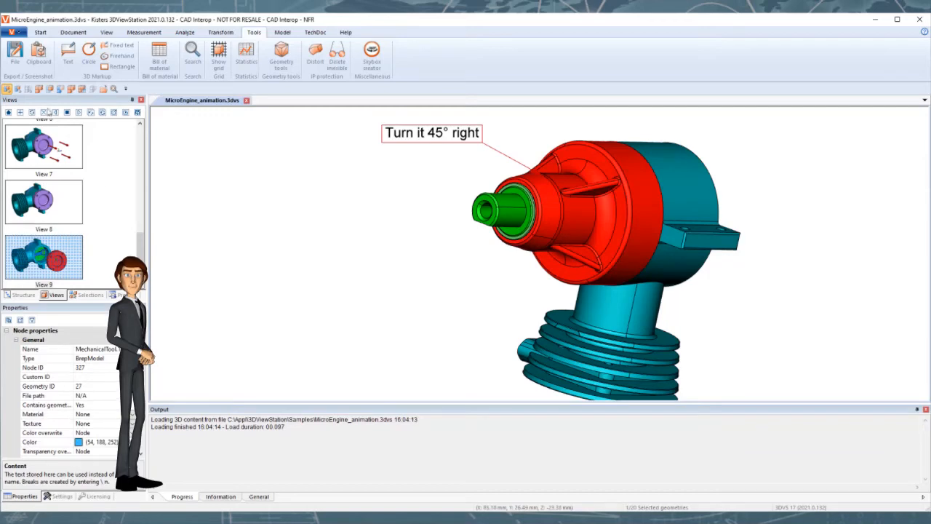
scroll(482, 209, "up", 2)
middle_click_drag(529, 186, 456, 230)
left_click_drag(456, 229, 459, 225)
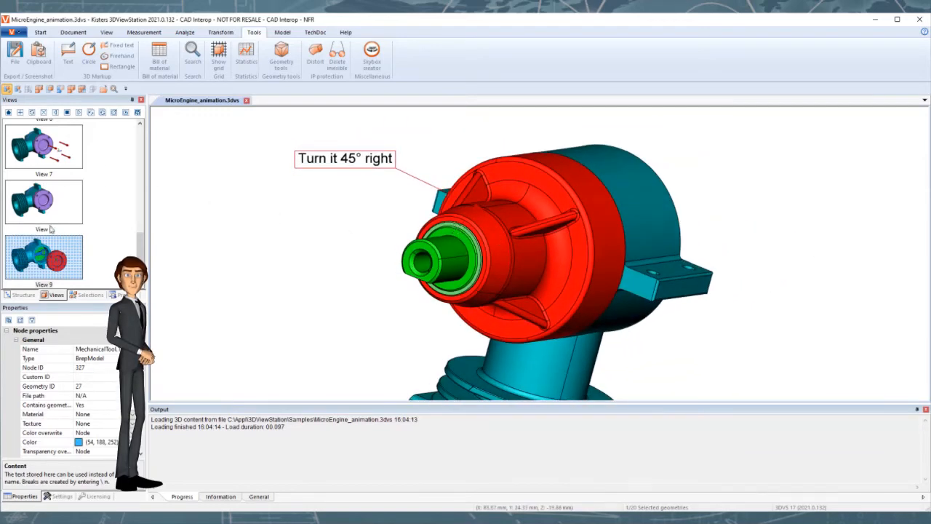
left_click(20, 113)
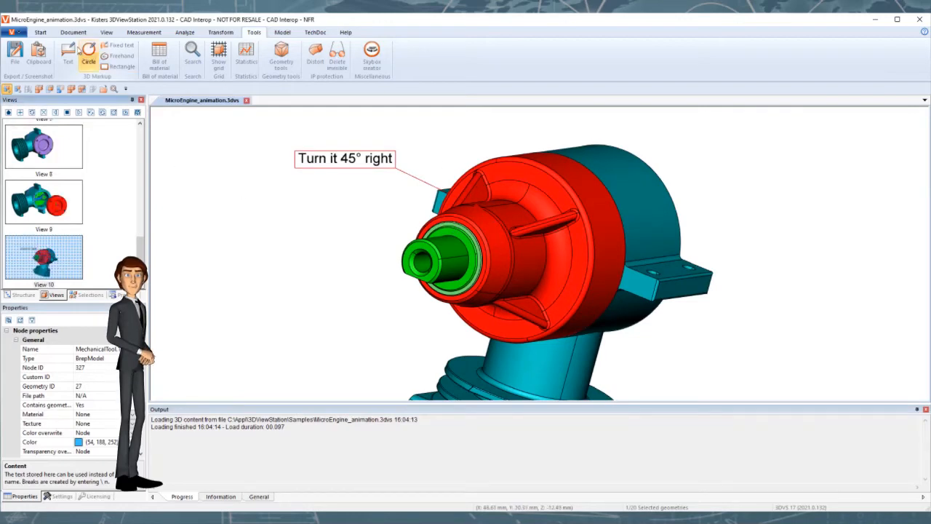
Rotate the selected front housing 45° about the X axis.
left_click(220, 33)
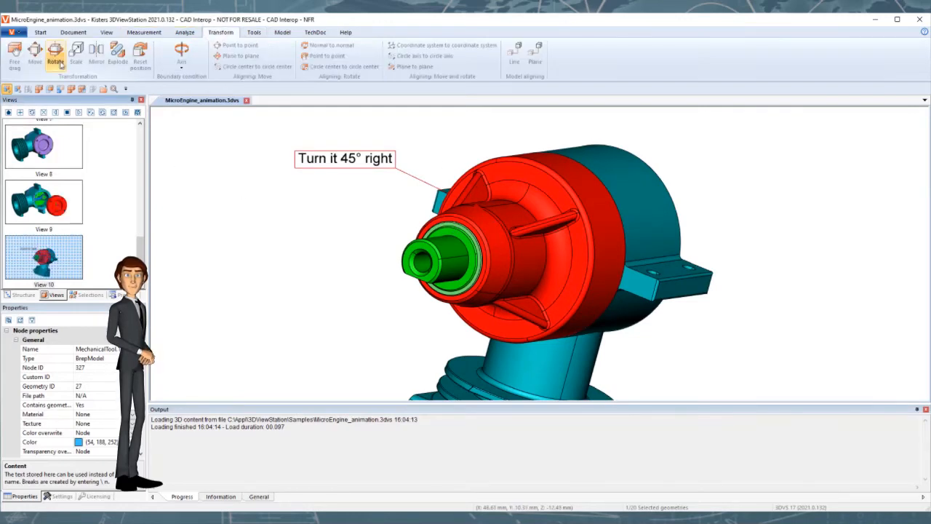
left_click(55, 53)
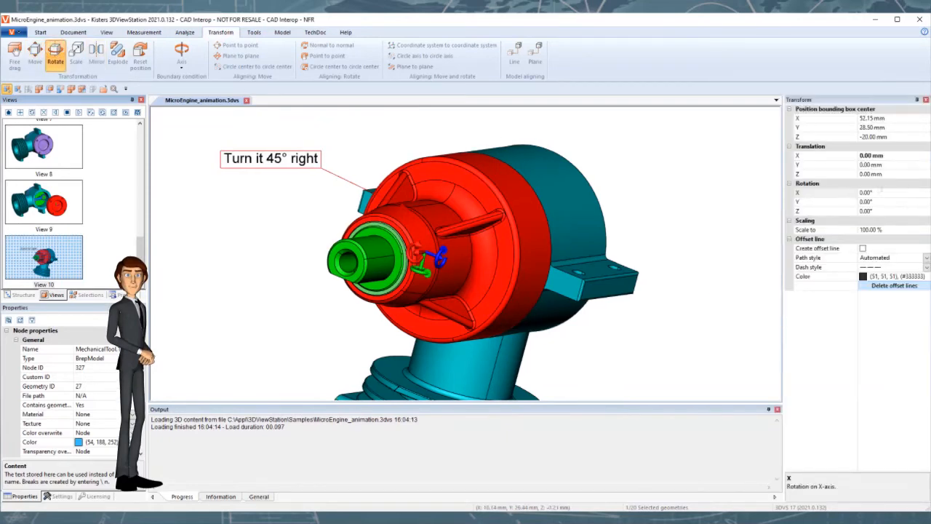
left_click(889, 193)
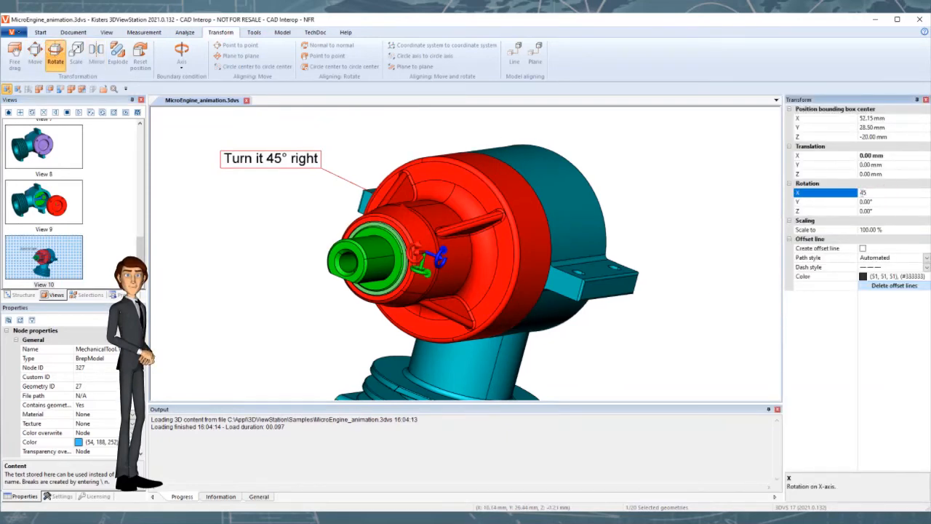
type("45")
key("Return")
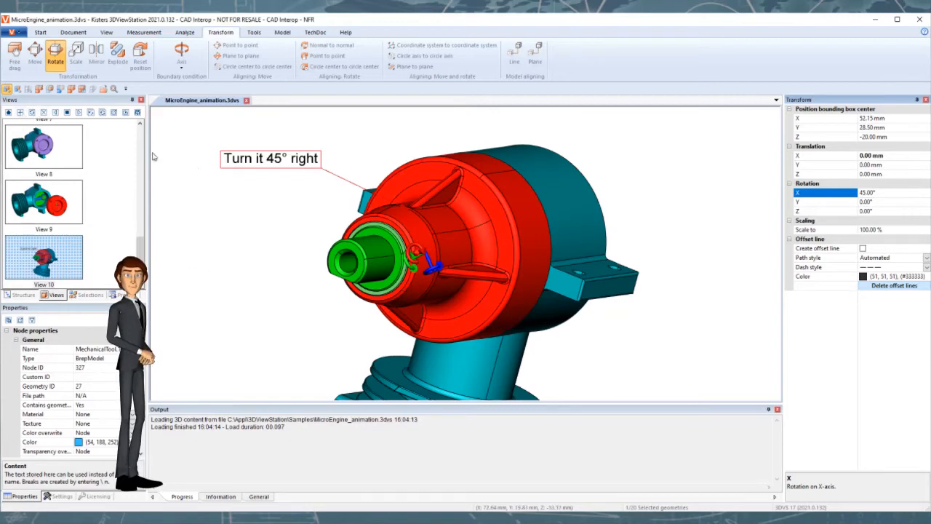
Hide the "Turn it 45° right" markup and save a new view of the rotated housing.
right_click(257, 169)
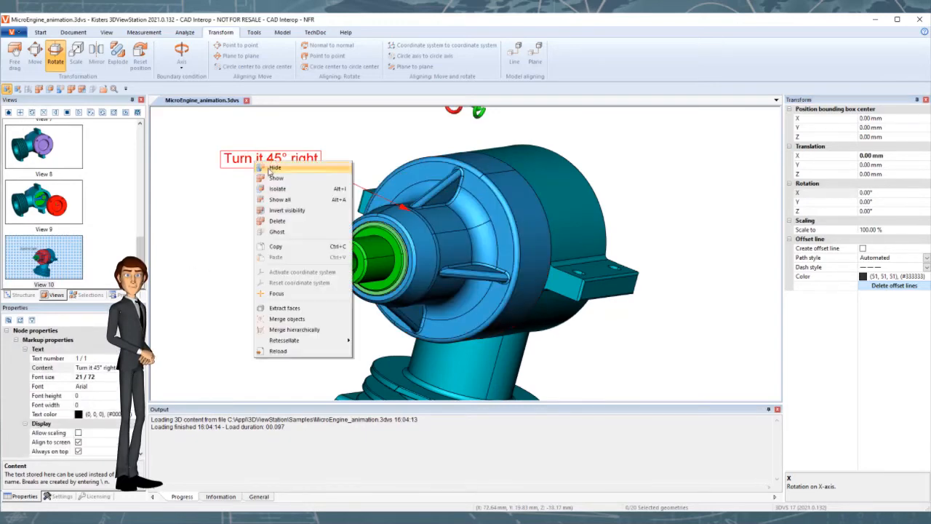
left_click(264, 167)
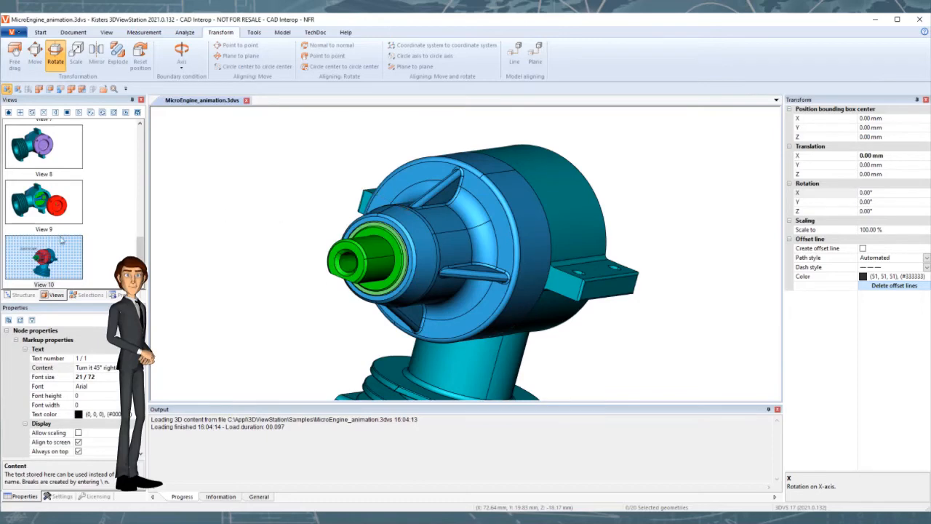
left_click(20, 112)
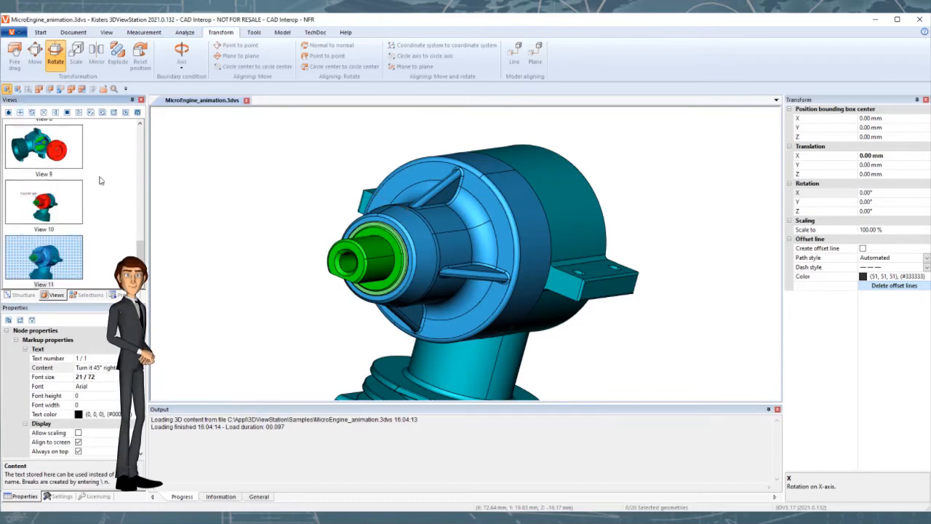
Move the front housing about 73 mm off the crankcase in the positive X direction and save a new view.
left_click(448, 236)
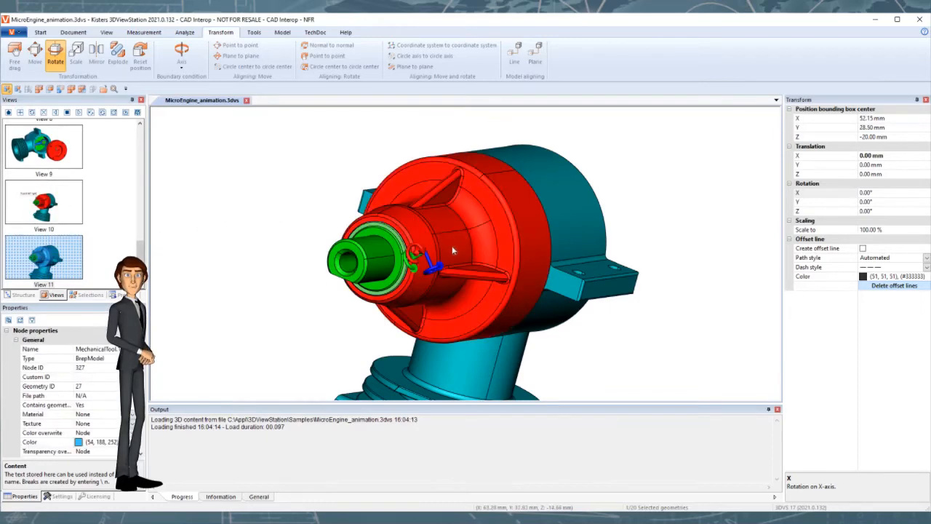
left_click(35, 52)
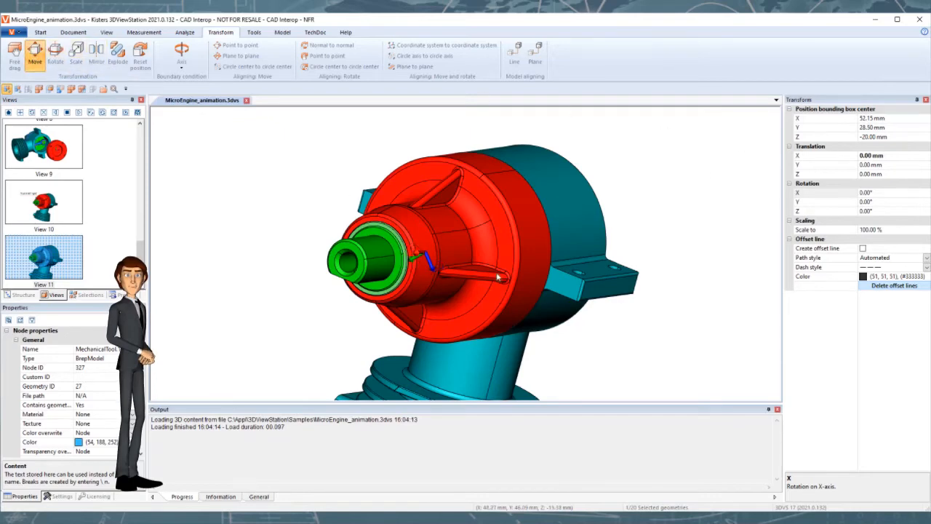
scroll(544, 271, "down", 5)
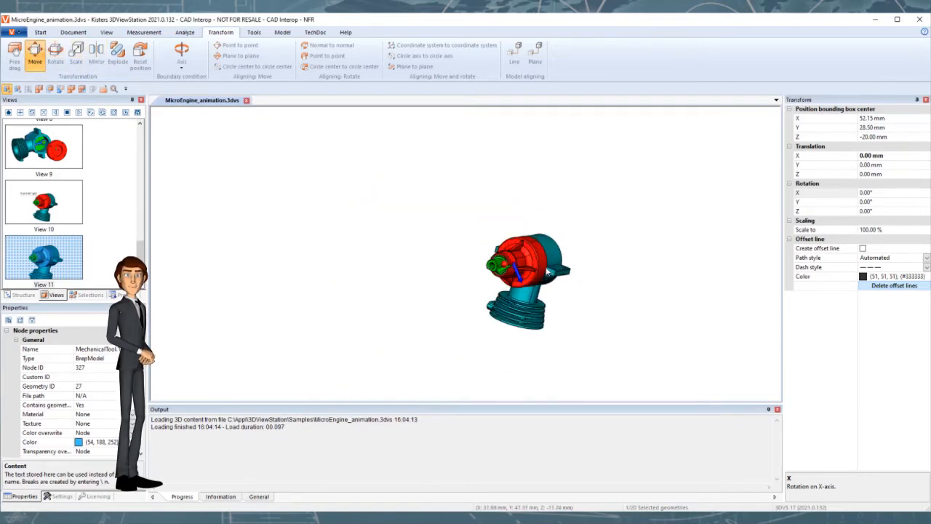
scroll(517, 262, "up", 5)
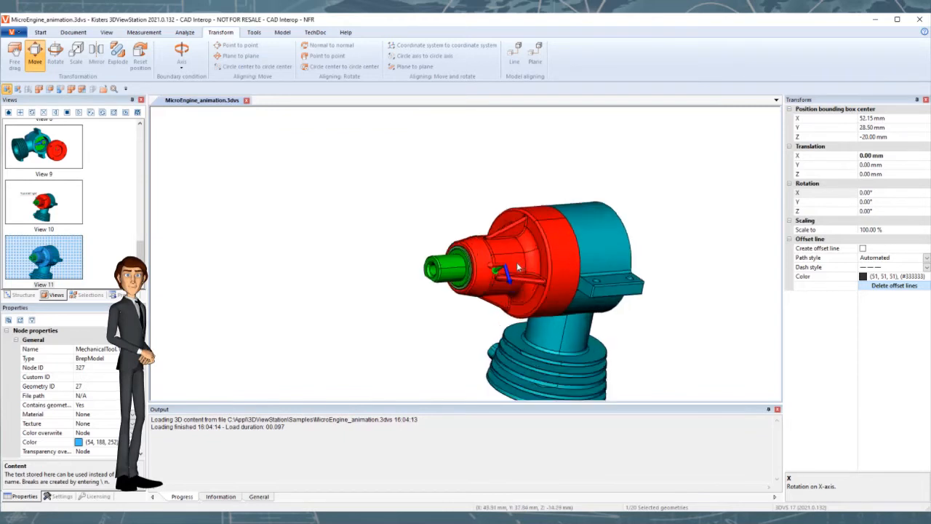
left_click_drag(474, 270, 165, 276)
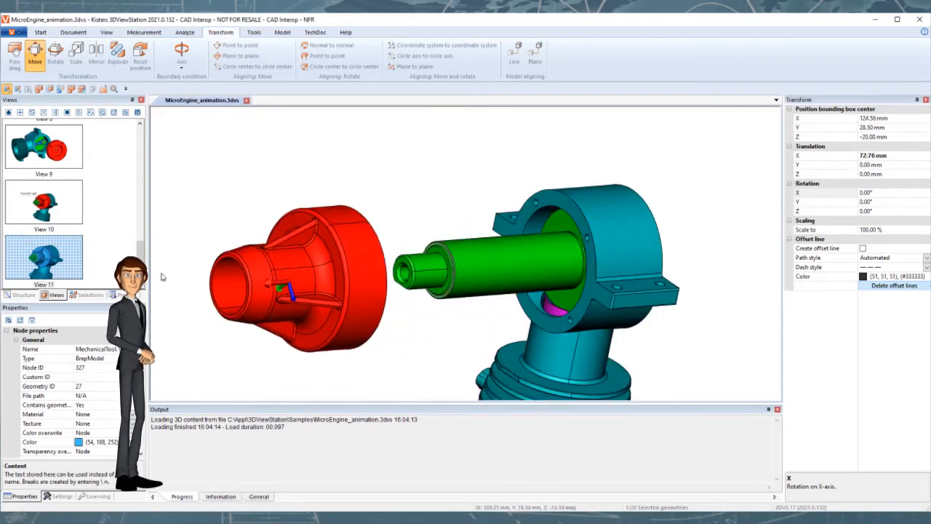
left_click_drag(400, 191, 411, 175)
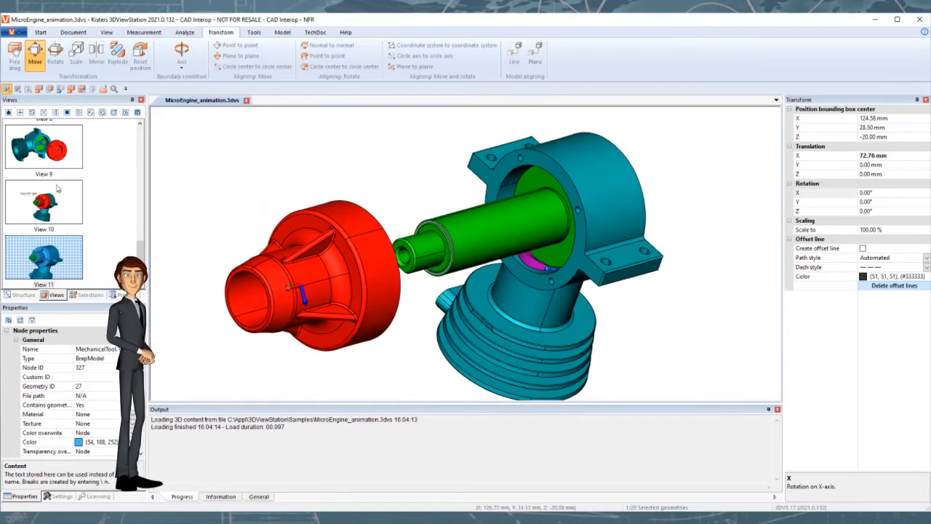
left_click(21, 111)
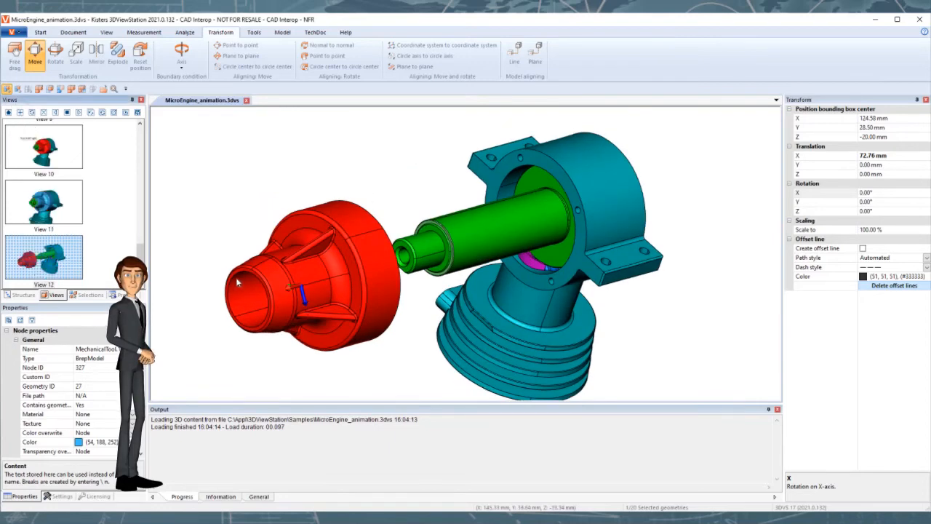
Play the disassembly animation through the saved views, starting from the Initial View.
left_click_drag(141, 260, 139, 147)
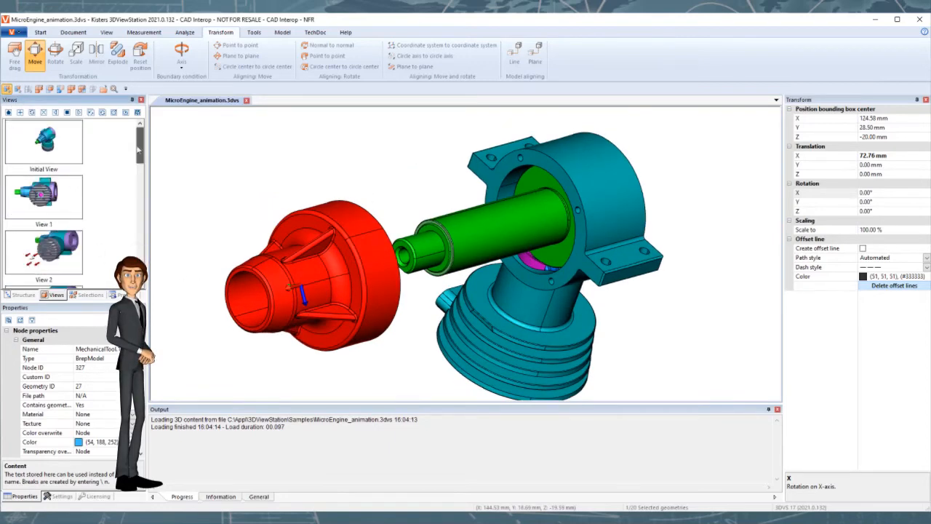
left_click(38, 139)
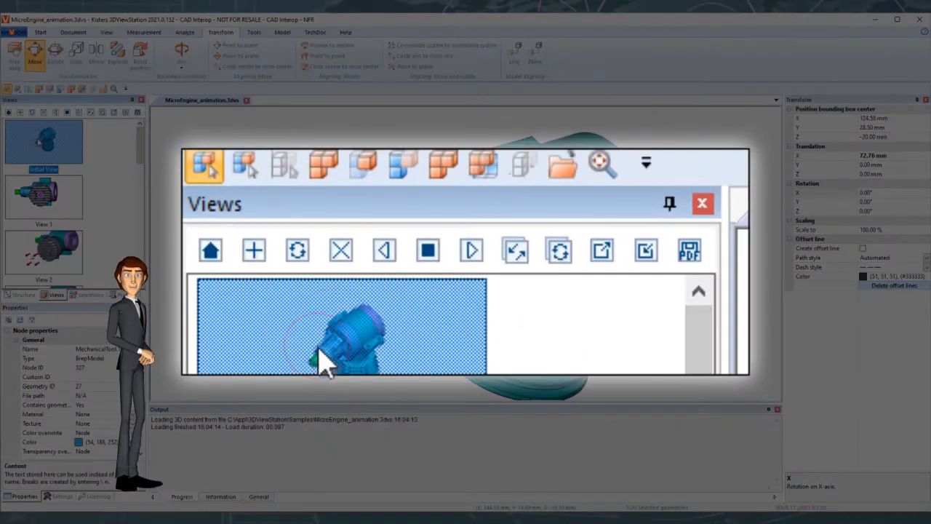
left_click(79, 112)
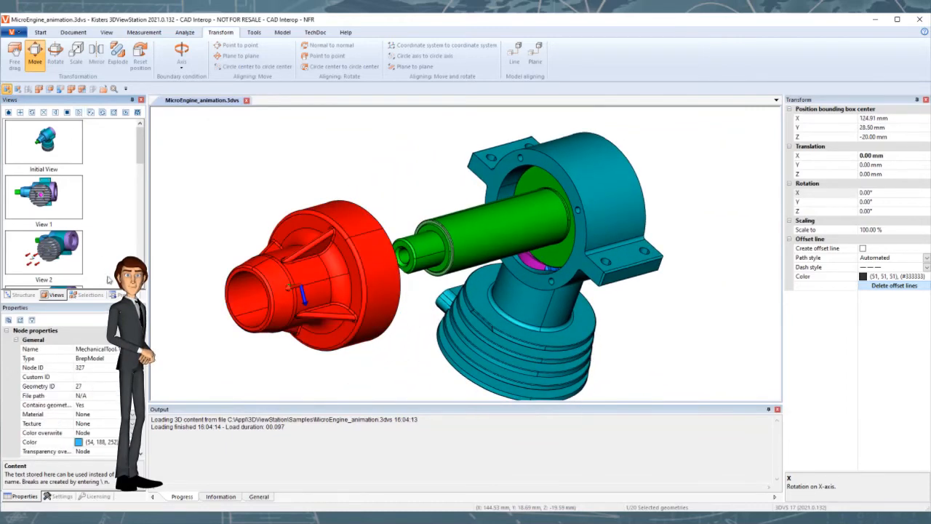
left_click_drag(141, 149, 141, 267)
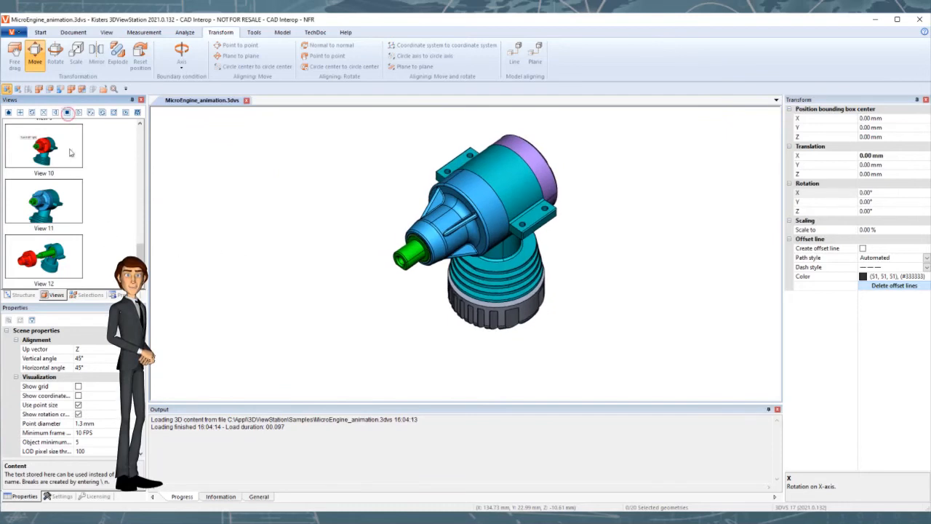
Open the current scene's view playback settings and examine the transition time and the display duration per view.
left_click(59, 496)
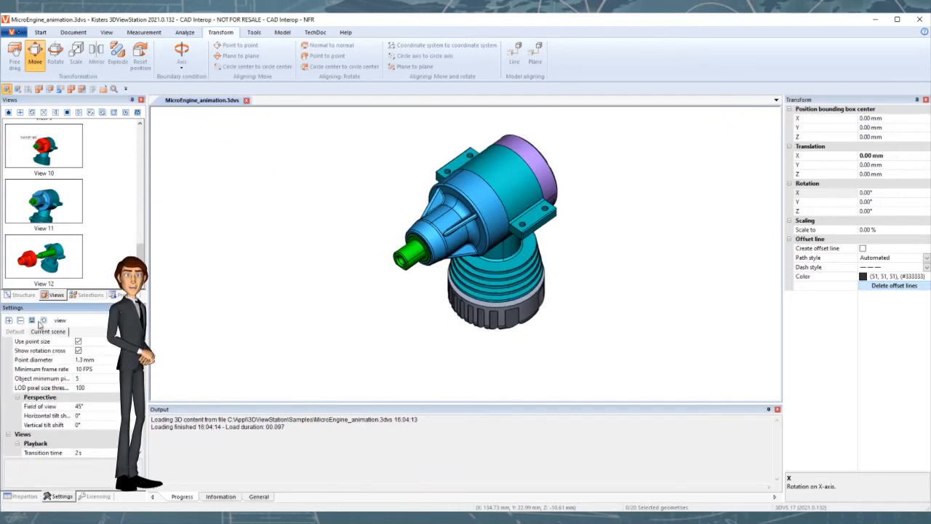
scroll(77, 413, "down", 3)
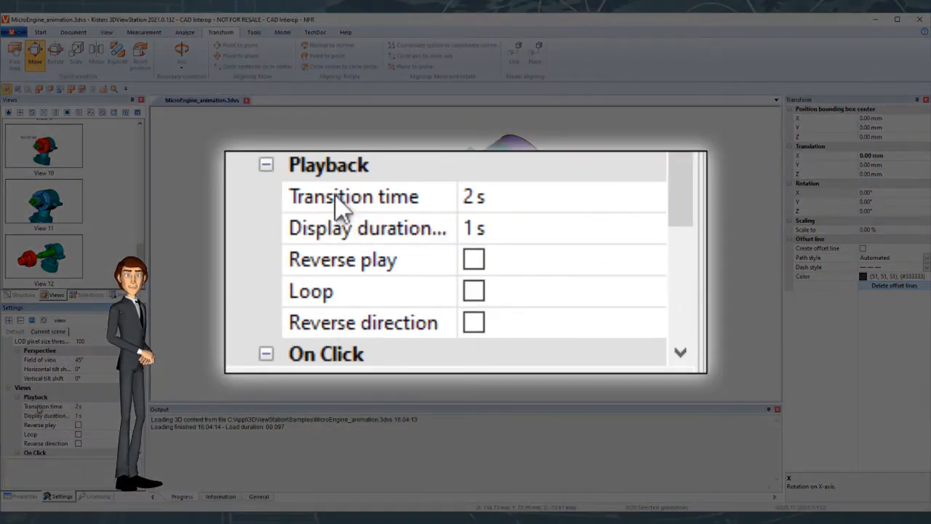
left_click(40, 409)
left_click(42, 418)
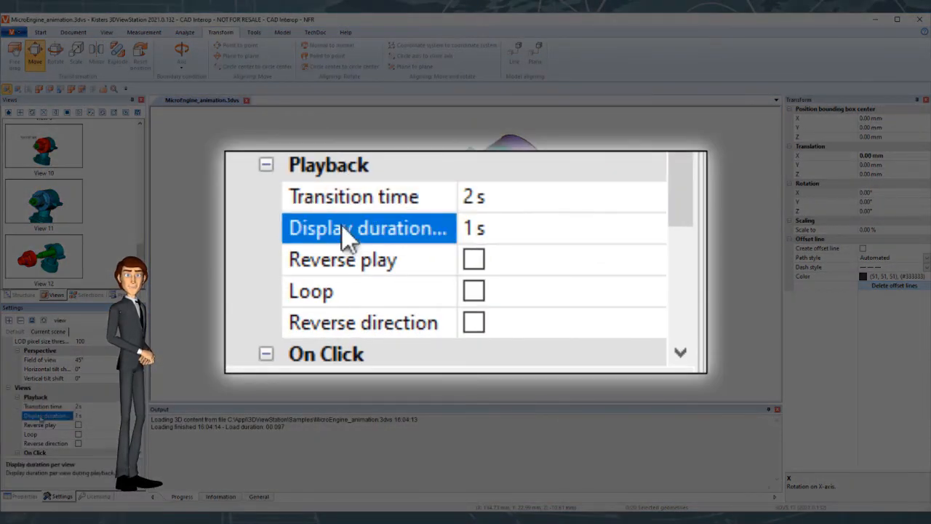